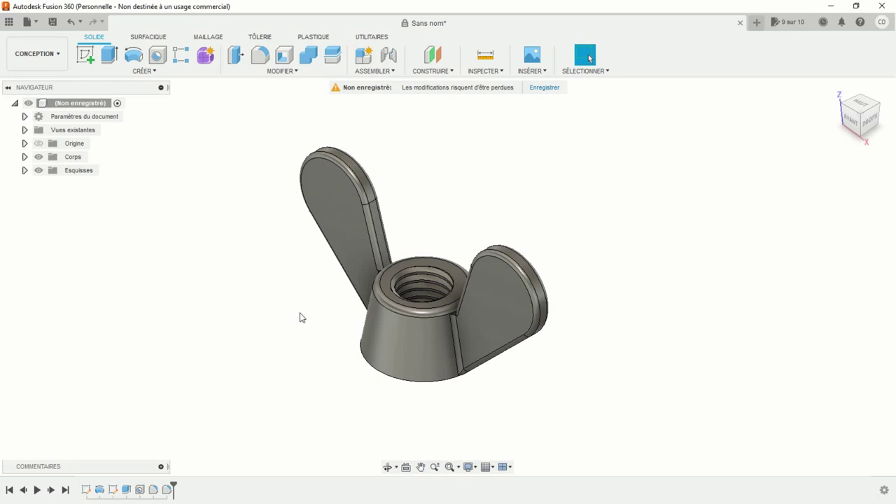
# Orbit the finished wing nut to a near top view, then to the front perspective.
pyautogui.moveTo(301, 312)
pyautogui.keyDown('shift'); pyautogui.mouseDown(button='middle')
pyautogui.moveTo(308, 365)
pyautogui.moveTo(310, 301)
pyautogui.mouseUp(button='middle'); pyautogui.keyUp('shift')
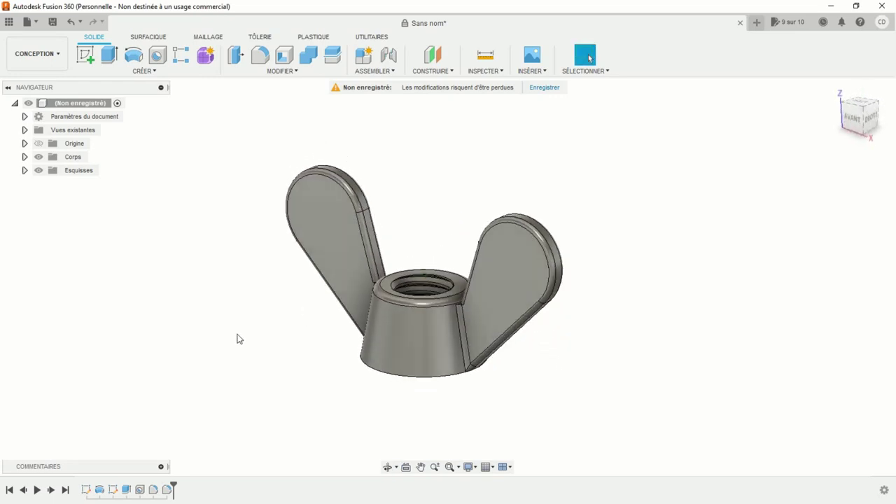
pyautogui.moveTo(238, 338)
pyautogui.keyDown('shift'); pyautogui.mouseDown(button='middle')
pyautogui.moveTo(420, 356)
pyautogui.moveTo(426, 384)
pyautogui.moveTo(435, 243)
pyautogui.moveTo(425, 274)
pyautogui.moveTo(434, 367)
pyautogui.moveTo(310, 348)
pyautogui.moveTo(236, 350)
pyautogui.mouseUp(button='middle'); pyautogui.keyUp('shift')
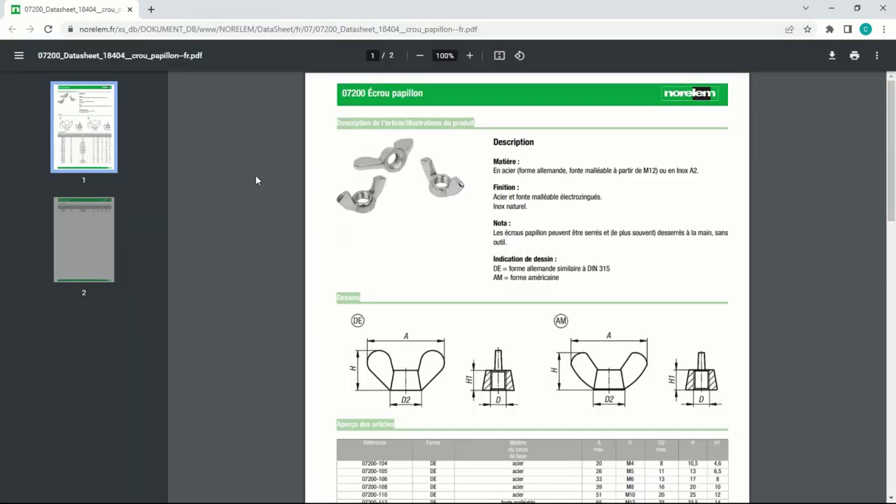
# Browse the 07200 wing nut datasheet drawings and pick out the M12 row in the dimension table.
pyautogui.scroll(-3, 255, 175)
pyautogui.scroll(-2, 258, 181)
pyautogui.scroll(2, 259, 180)
pyautogui.scroll(2, 259, 180)
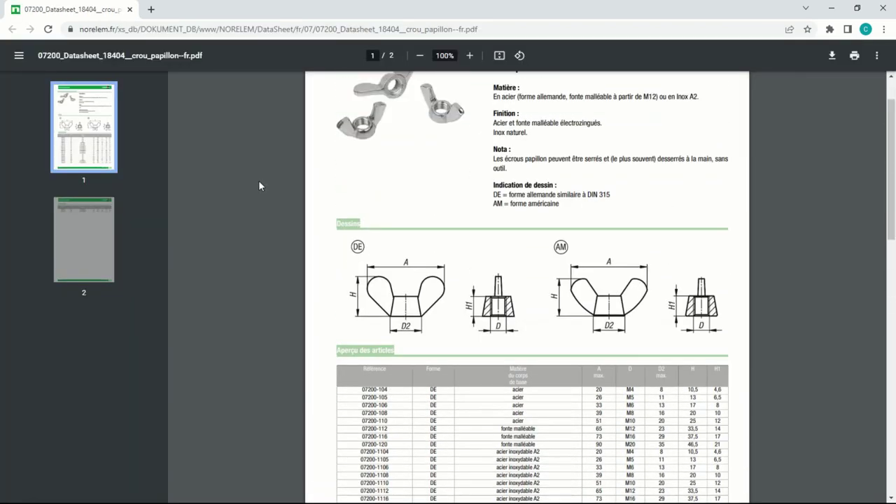
pyautogui.scroll(1, 266, 210)
pyautogui.scroll(-3, 355, 362)
pyautogui.keyDown('ctrl'); pyautogui.scroll(3, 233, 395); pyautogui.keyUp('ctrl')
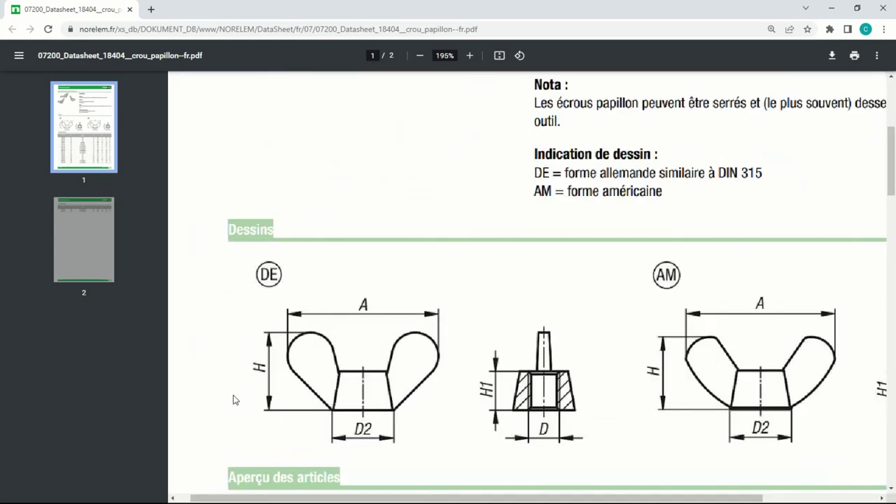
pyautogui.keyDown('ctrl'); pyautogui.scroll(4, 233, 395); pyautogui.keyUp('ctrl')
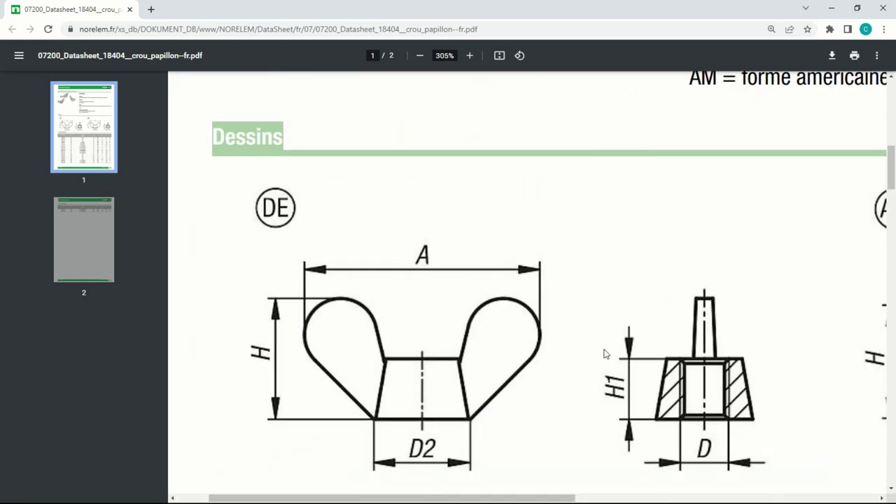
pyautogui.keyDown('ctrl'); pyautogui.scroll(-4, 605, 355); pyautogui.keyUp('ctrl')
pyautogui.scroll(-3, 609, 350)
pyautogui.scroll(-3, 615, 345)
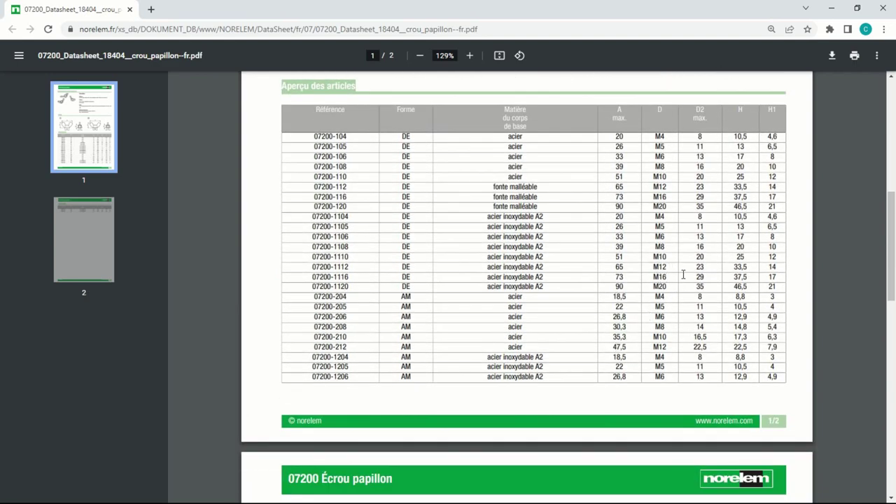
pyautogui.keyDown('ctrl'); pyautogui.scroll(4, 700, 272); pyautogui.keyUp('ctrl')
pyautogui.doubleClick(699, 266)
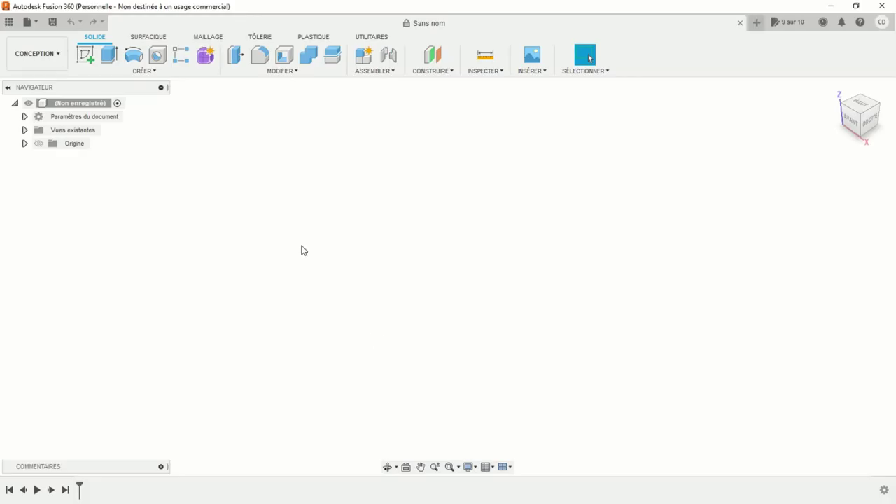
# Start a sketch on the front (XZ) origin plane and center the view on the origin.
pyautogui.click(86, 54)
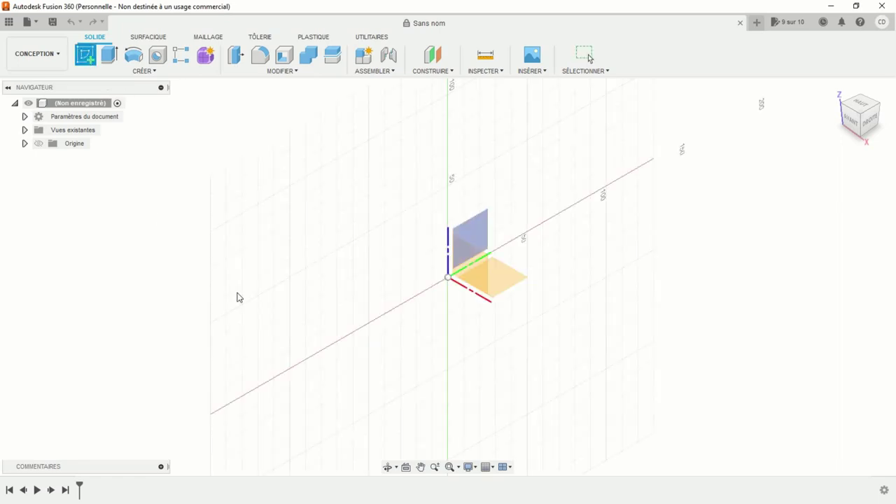
pyautogui.click(459, 274)
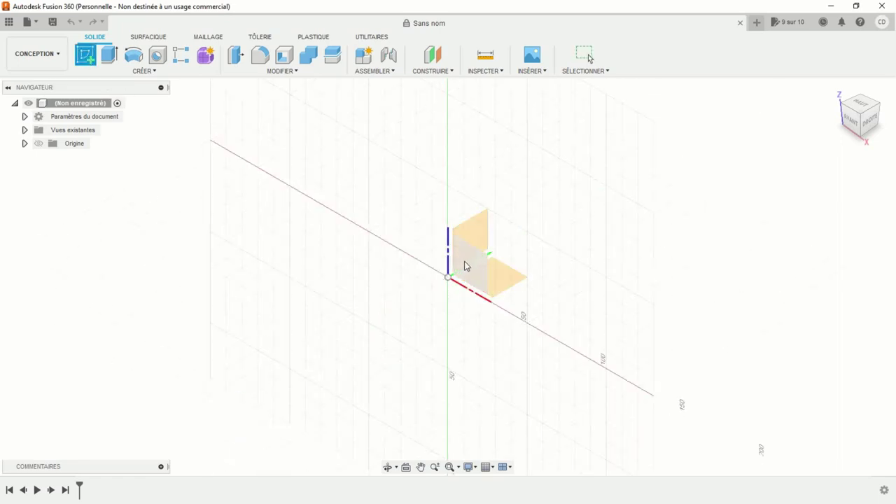
pyautogui.click(470, 265)
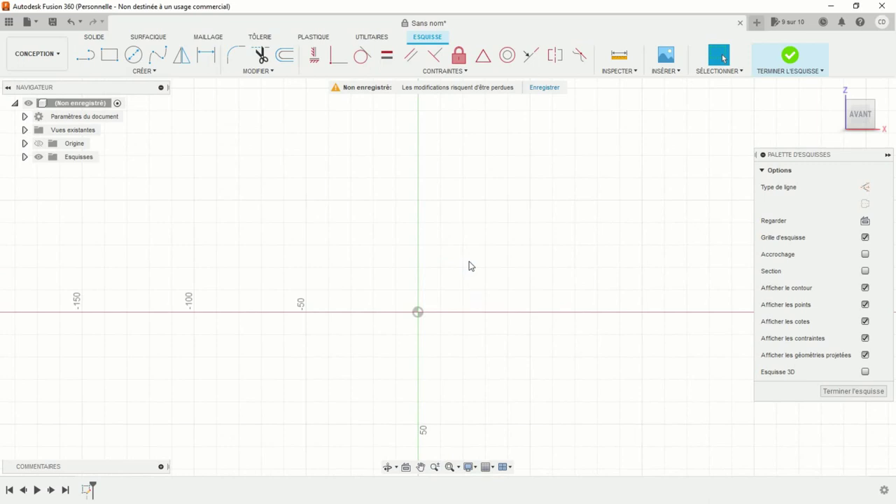
pyautogui.scroll(3, 470, 267)
pyautogui.moveTo(472, 318); pyautogui.dragTo(502, 274, button='middle')
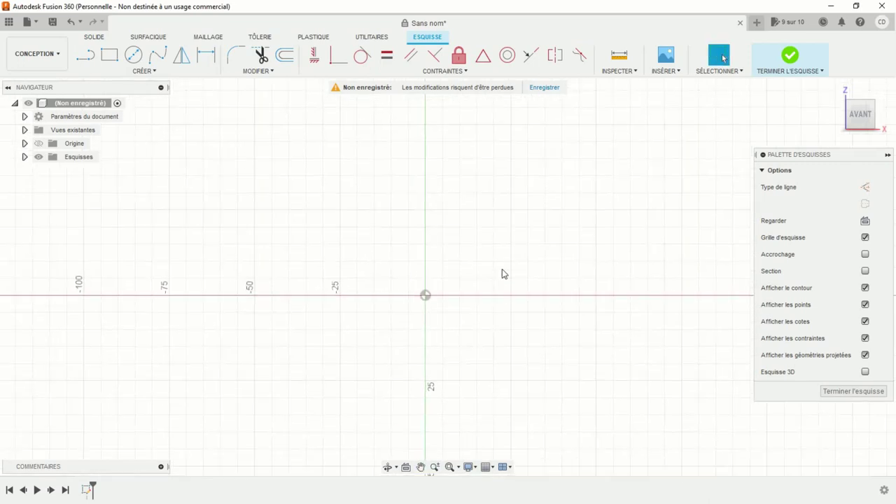
# Draw a 15.50 mm vertical line from the origin, dimension shown on its right.
pyautogui.click(86, 59)
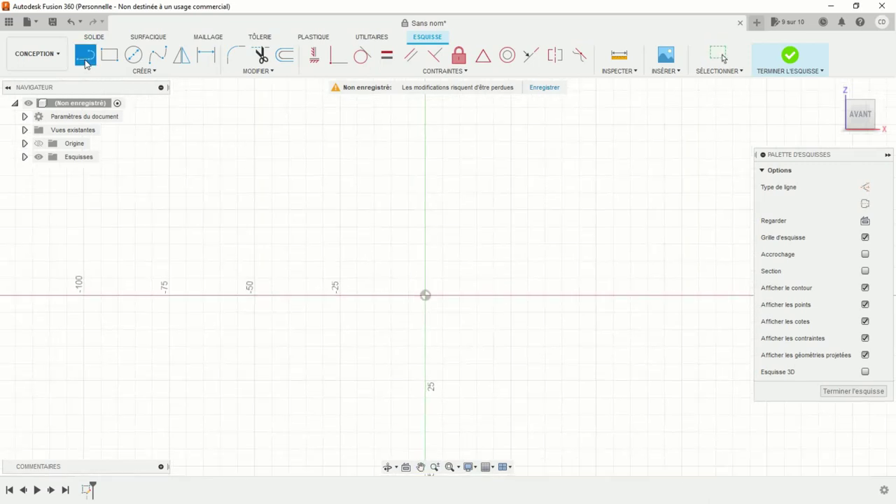
pyautogui.click(426, 295)
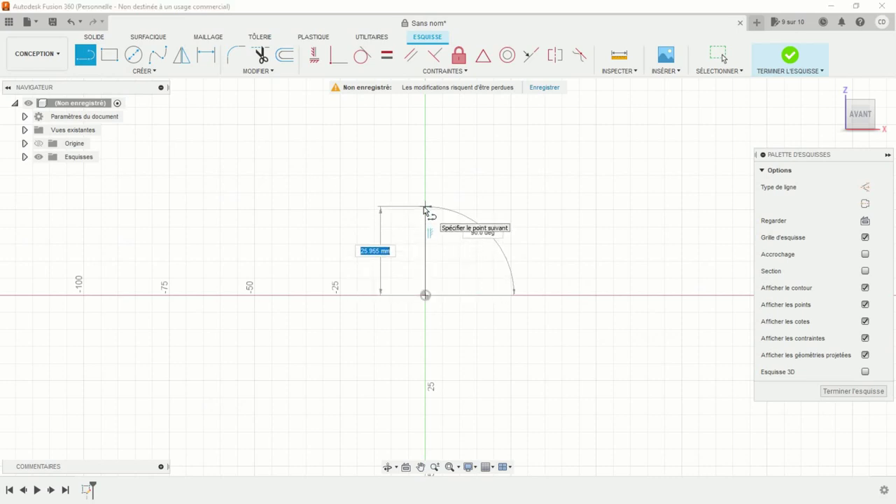
pyautogui.write('15.5')
pyautogui.press('Return')
pyautogui.press('Escape')
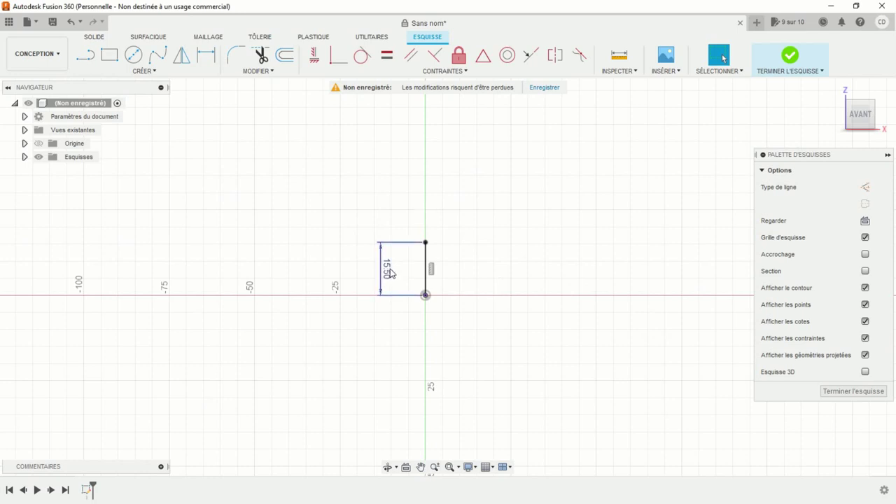
pyautogui.moveTo(391, 273); pyautogui.dragTo(477, 269)
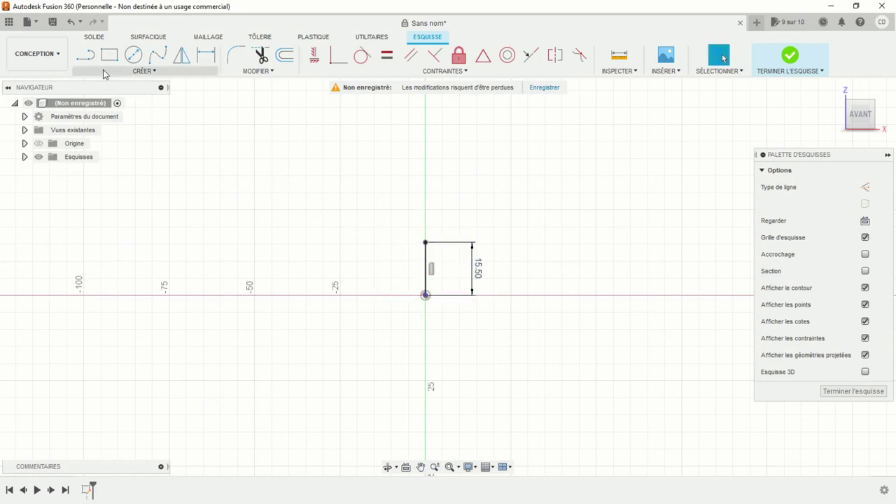
# Draw a 13.00 mm base line leftward from the origin, dimension placed below.
pyautogui.click(85, 56)
pyautogui.moveTo(425, 295); pyautogui.dragTo(371, 298)
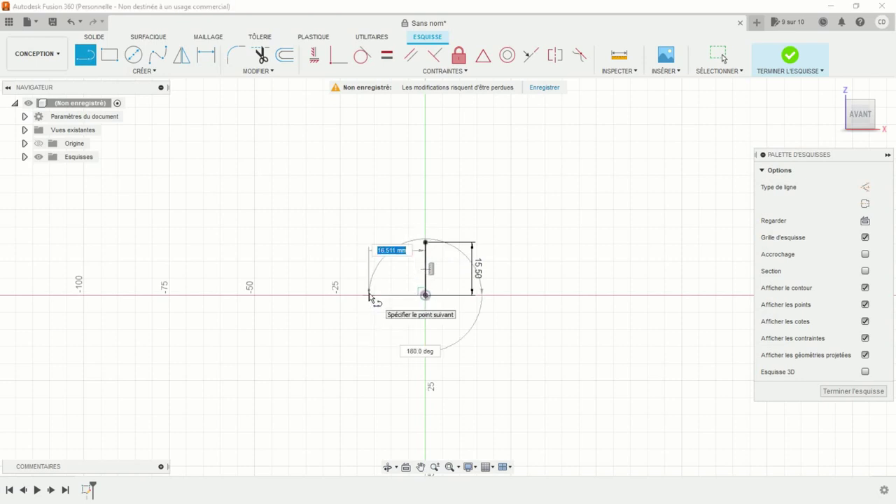
pyautogui.write('13')
pyautogui.press('Return')
pyautogui.press('Escape')
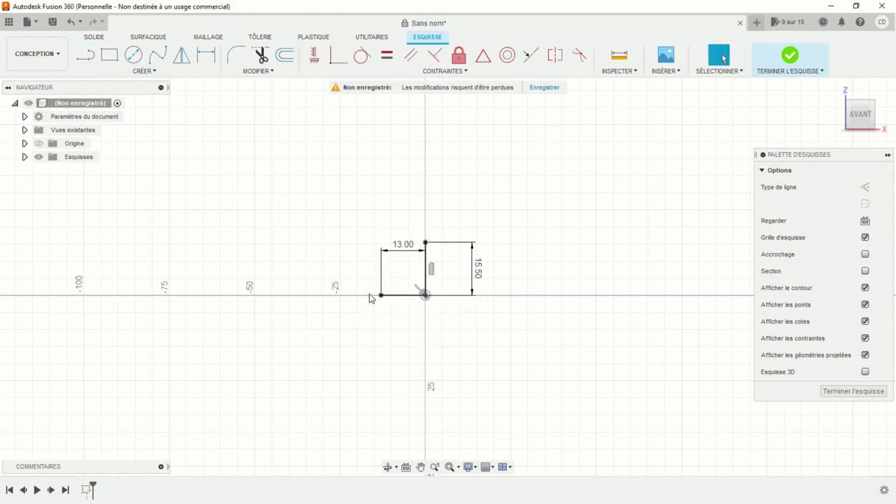
pyautogui.moveTo(390, 258); pyautogui.dragTo(413, 344)
# Add a slanted side from the base's left end and a top line closing the profile.
pyautogui.scroll(3, 412, 323)
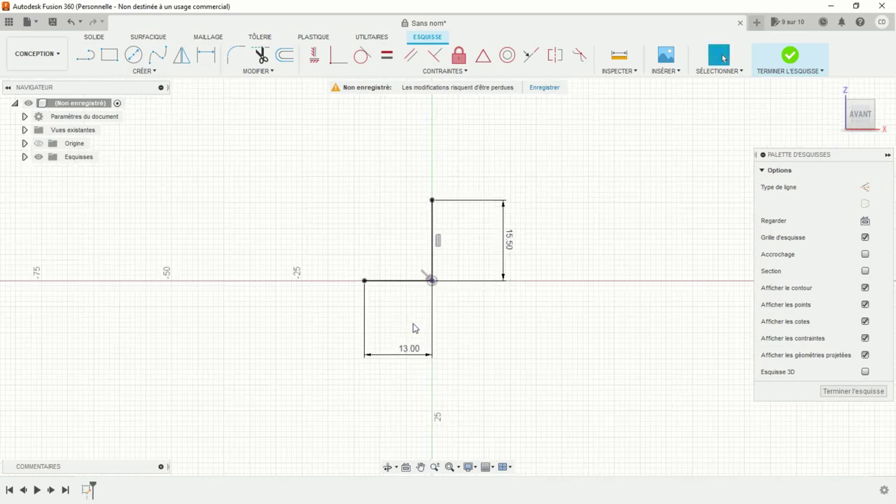
pyautogui.scroll(2, 410, 319)
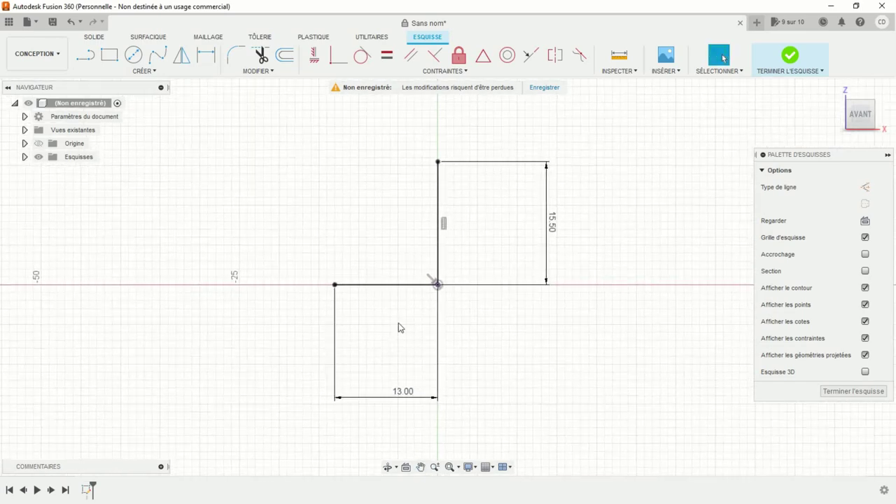
pyautogui.click(89, 57)
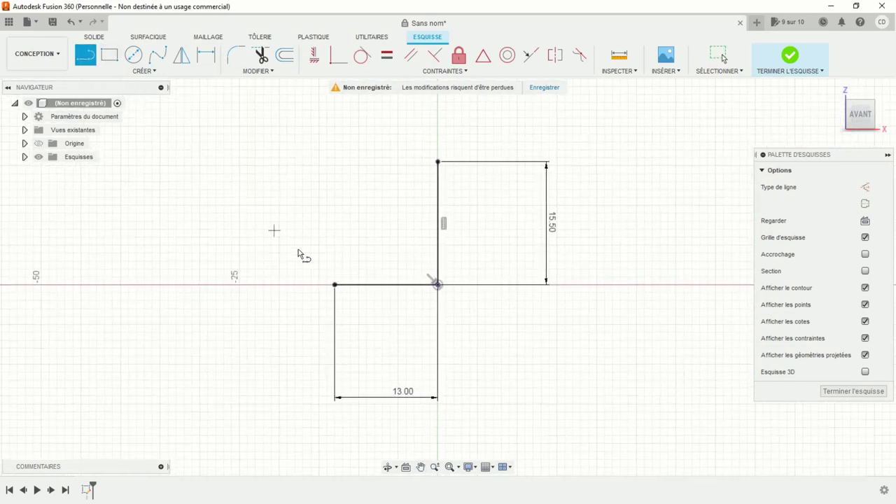
pyautogui.moveTo(335, 285); pyautogui.dragTo(335, 207)
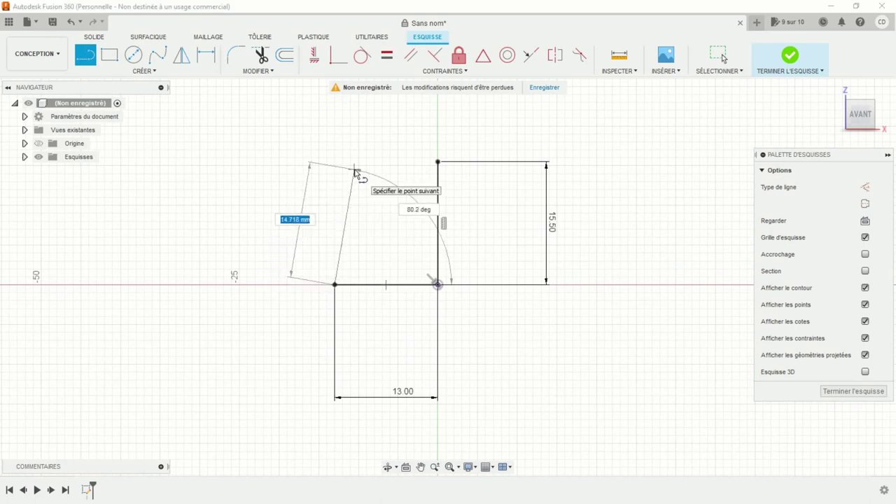
pyautogui.moveTo(335, 207); pyautogui.dragTo(355, 165)
pyautogui.click(439, 163)
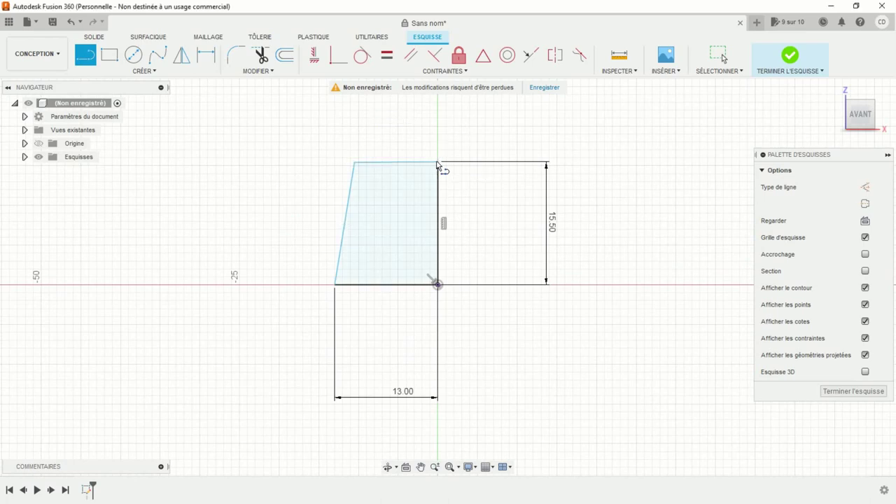
pyautogui.press('Escape')
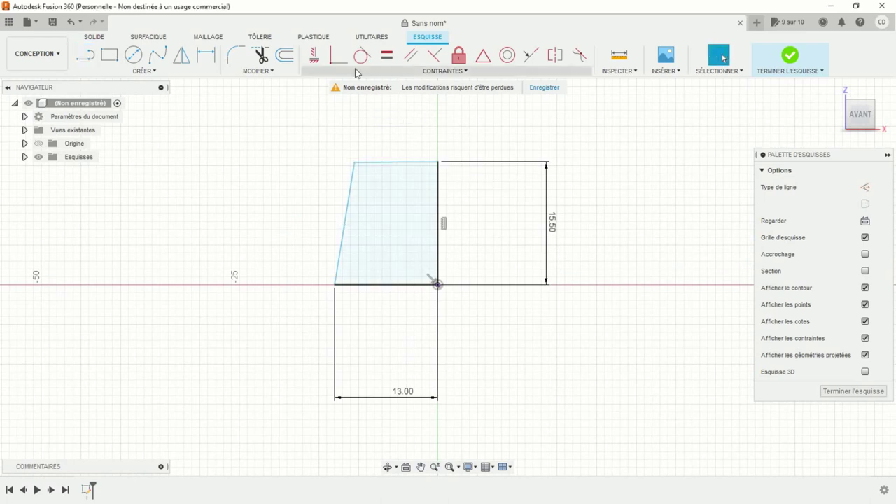
# Make the top edge horizontal and set the slanted side at a 10° angle.
pyautogui.click(315, 55)
pyautogui.click(382, 163)
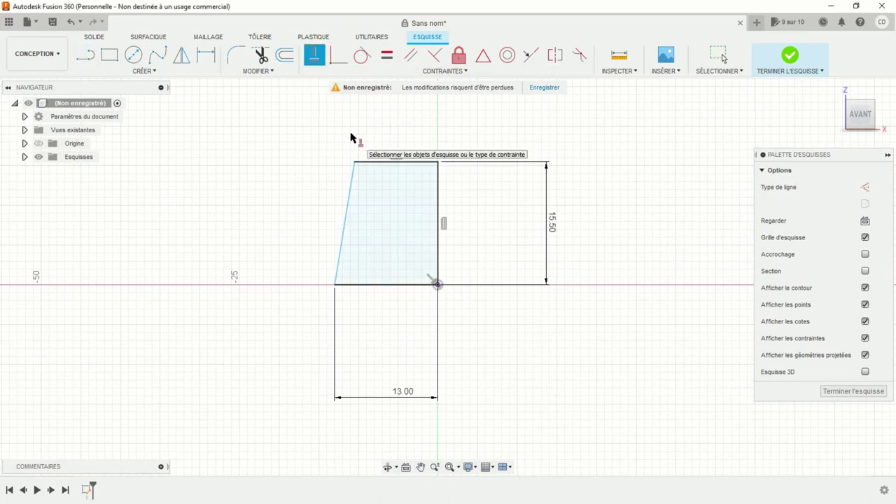
pyautogui.click(201, 61)
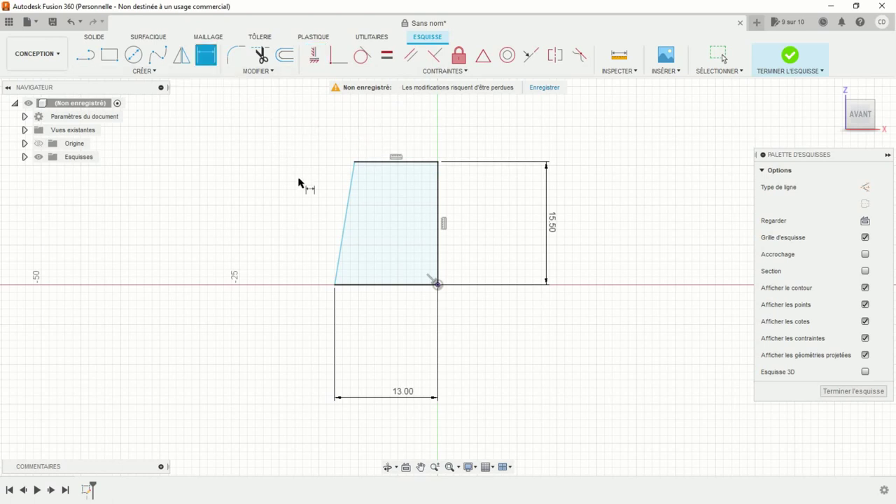
pyautogui.click(343, 238)
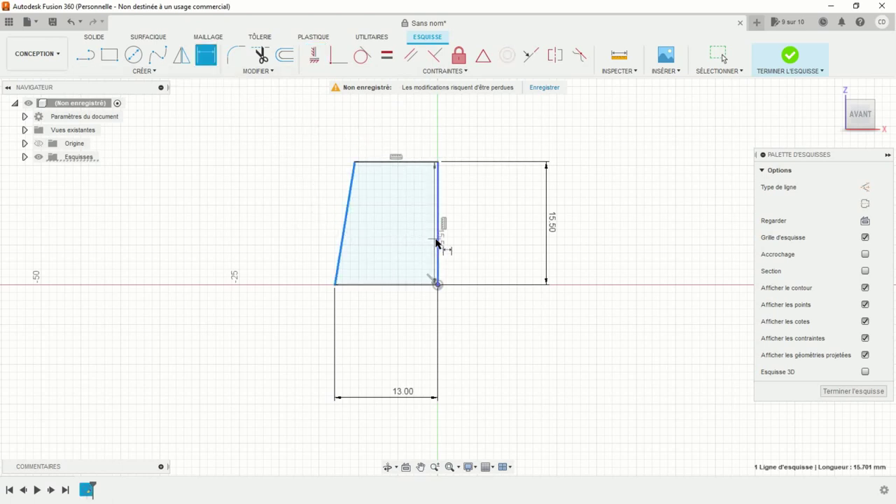
pyautogui.click(437, 241)
pyautogui.click(382, 233)
pyautogui.write('1')
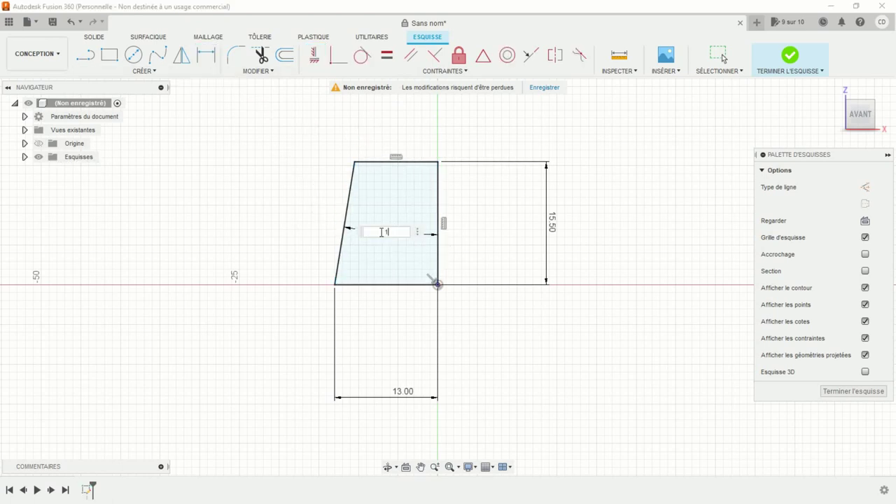
pyautogui.write('0')
pyautogui.press('Return')
pyautogui.press('Escape')
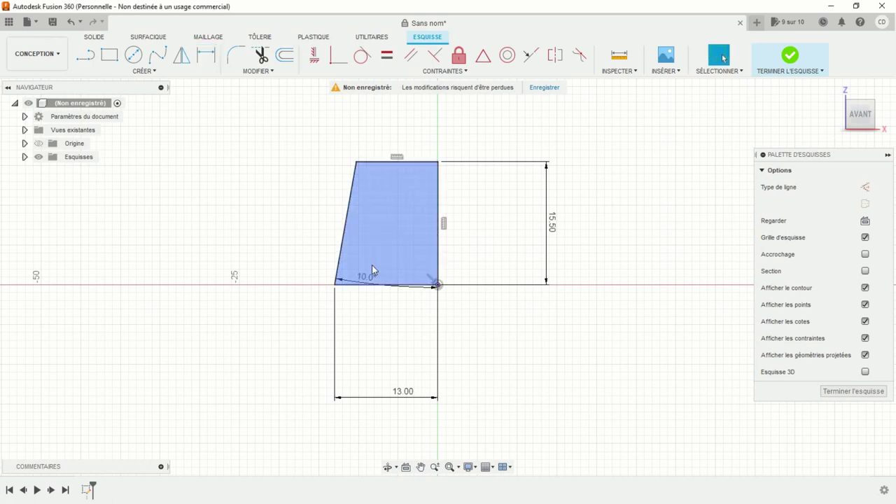
pyautogui.moveTo(366, 278); pyautogui.dragTo(354, 347)
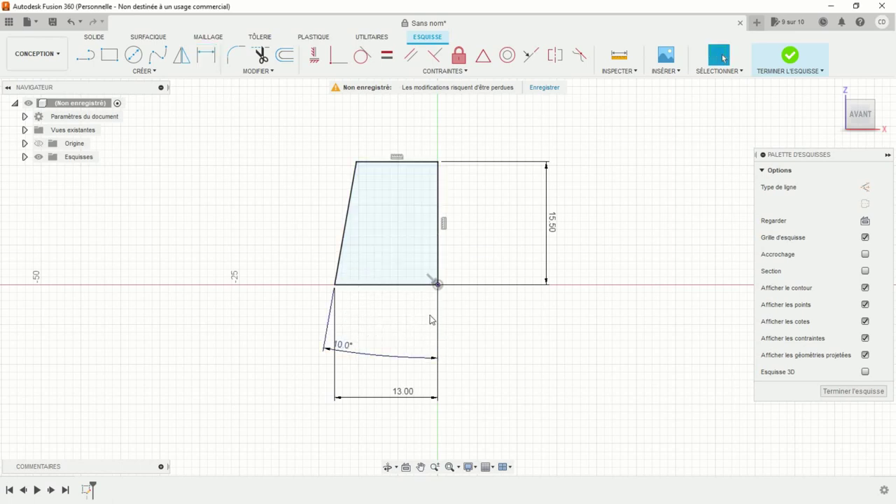
# Finish the sketch and revolve the trapezoid 360° about its vertical edge into a tapered hub.
pyautogui.click(790, 70)
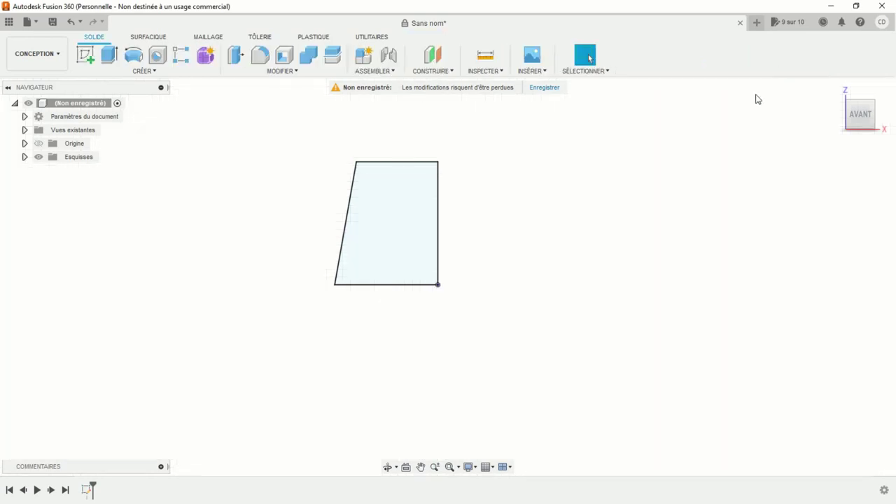
pyautogui.keyDown('shift'); pyautogui.moveTo(584, 278); pyautogui.dragTo(544, 306, button='middle'); pyautogui.keyUp('shift')
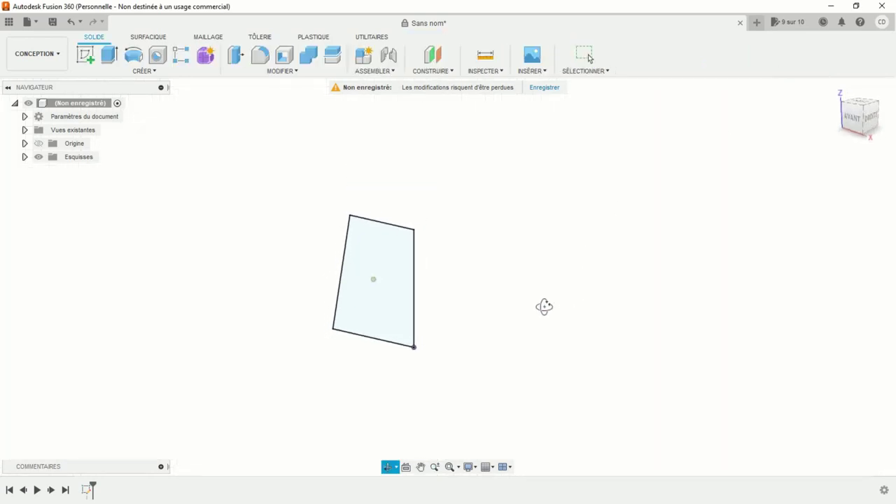
pyautogui.moveTo(469, 193); pyautogui.dragTo(457, 178, button='middle')
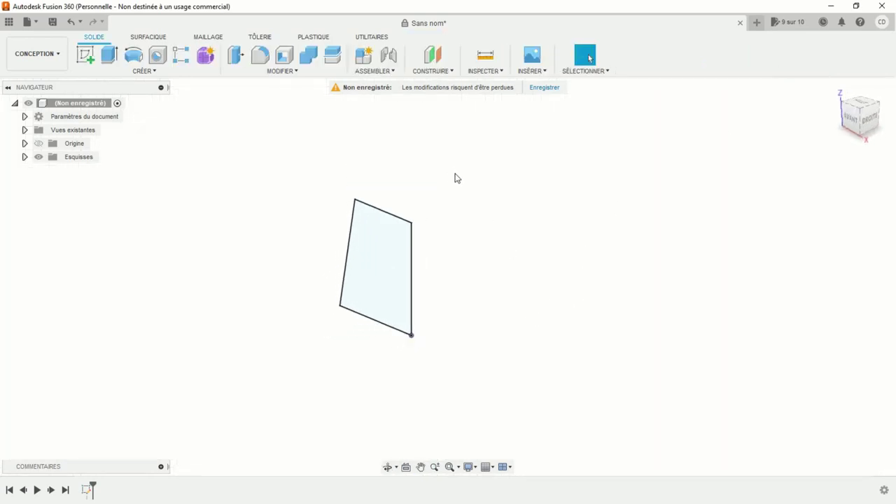
pyautogui.click(130, 59)
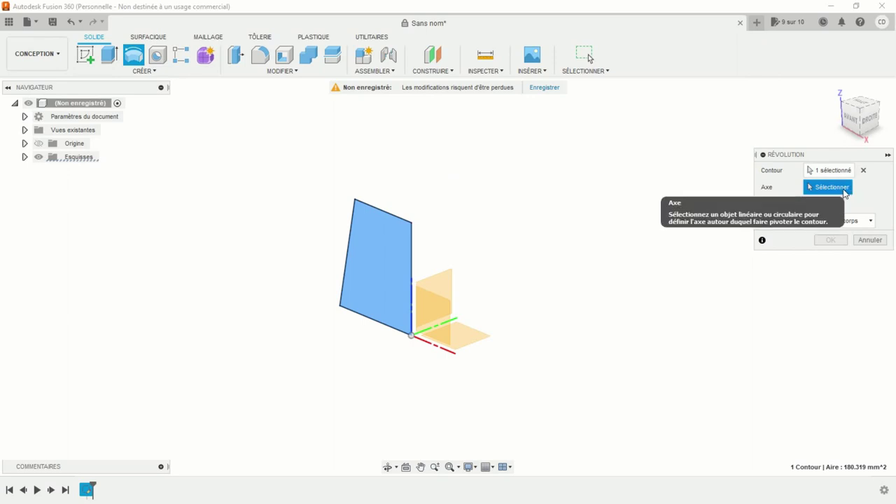
pyautogui.click(415, 319)
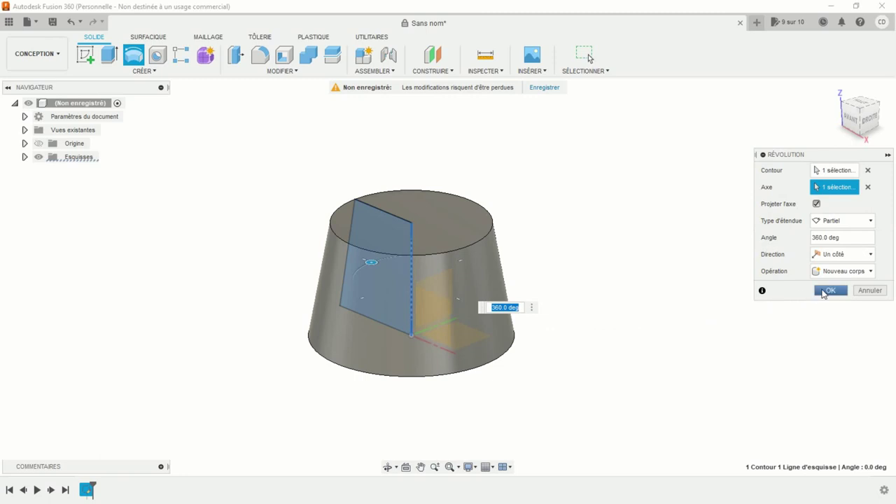
pyautogui.click(827, 290)
pyautogui.scroll(-2, 628, 290)
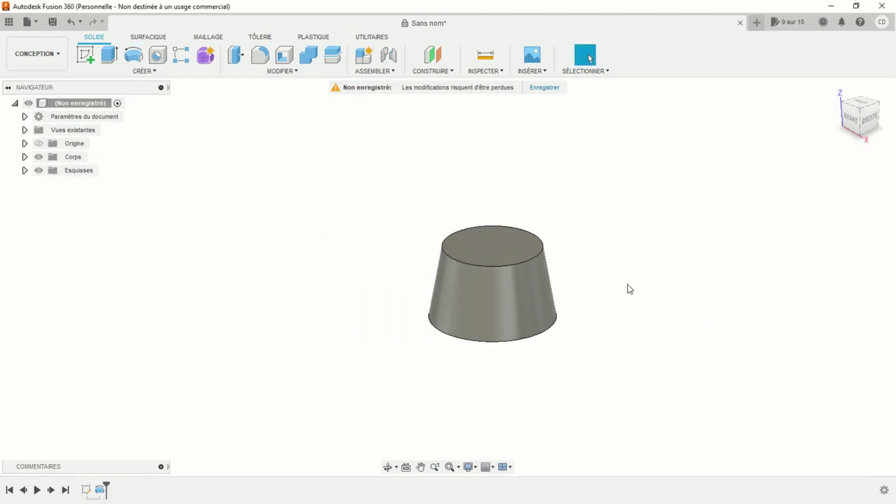
pyautogui.moveTo(628, 290); pyautogui.dragTo(579, 272, button='middle')
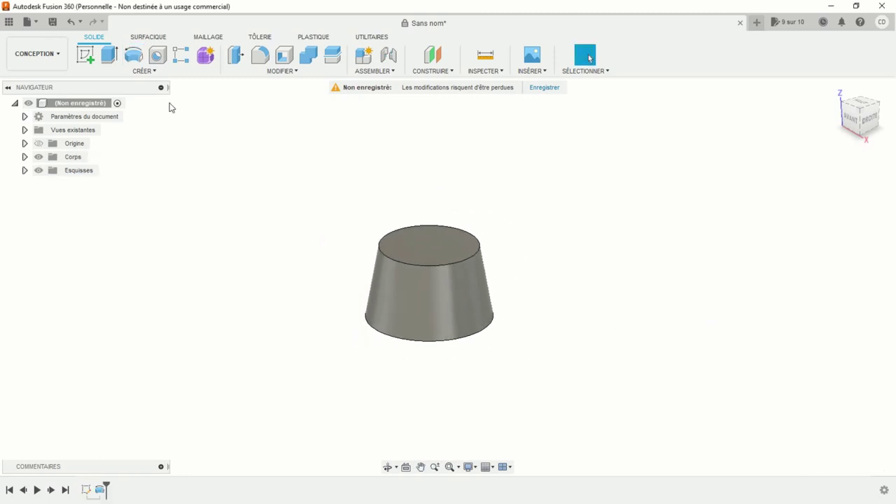
# Start a front-plane sketch with a 20 mm circle above the hub.
pyautogui.click(85, 55)
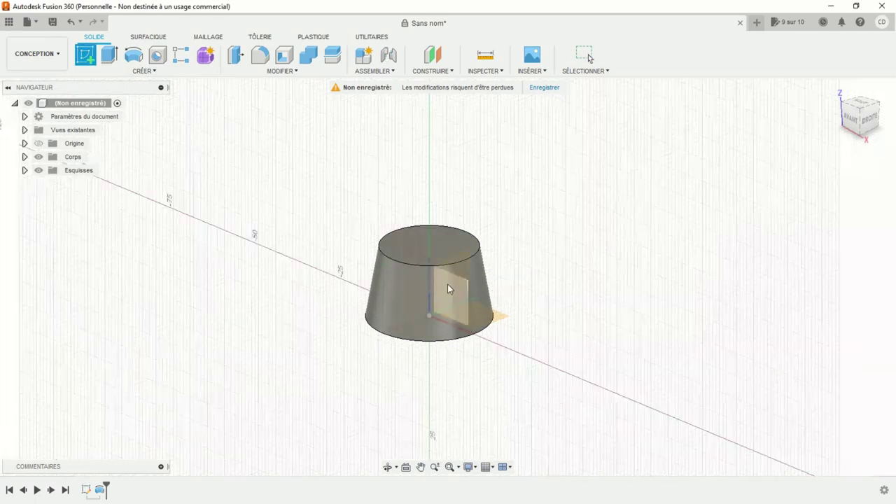
pyautogui.click(457, 290)
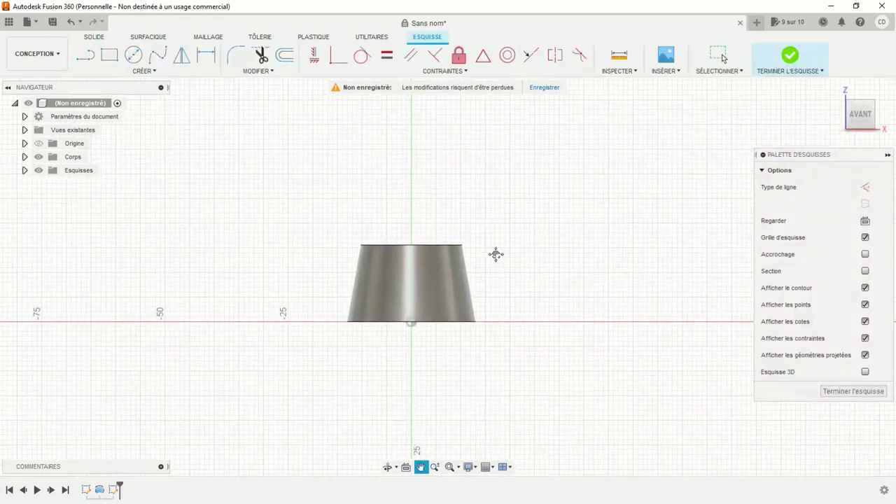
pyautogui.click(133, 55)
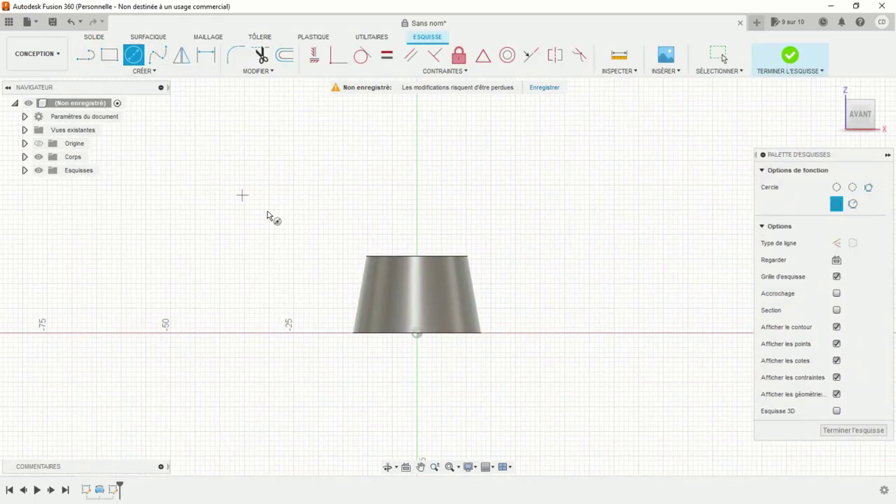
pyautogui.click(273, 199)
pyautogui.write('20')
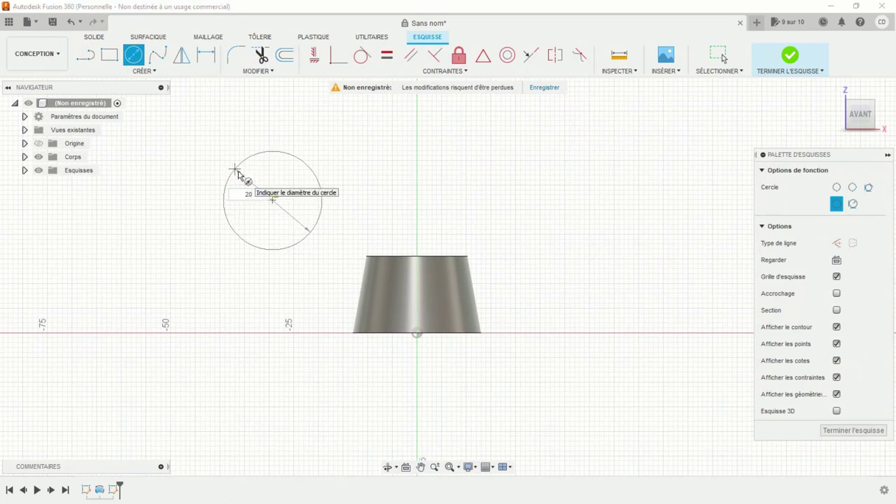
pyautogui.press('Return')
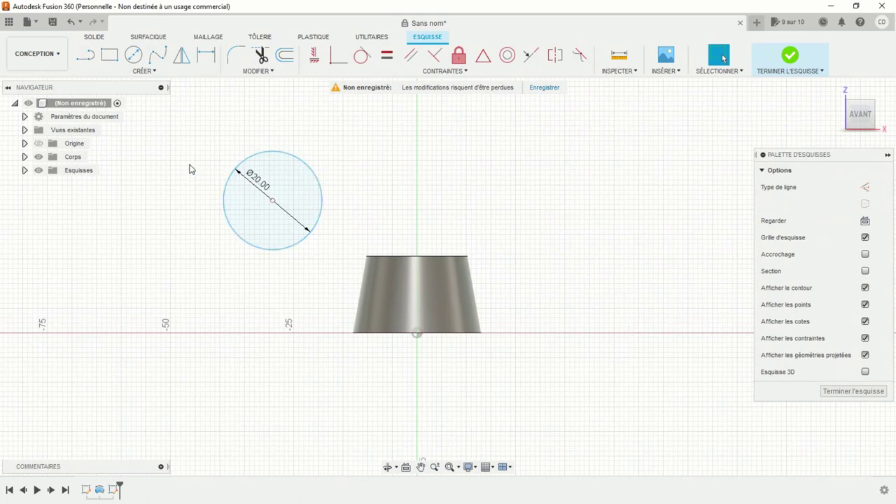
# Project the hub's bottom-left and top-left corners into the sketch.
pyautogui.click(148, 71)
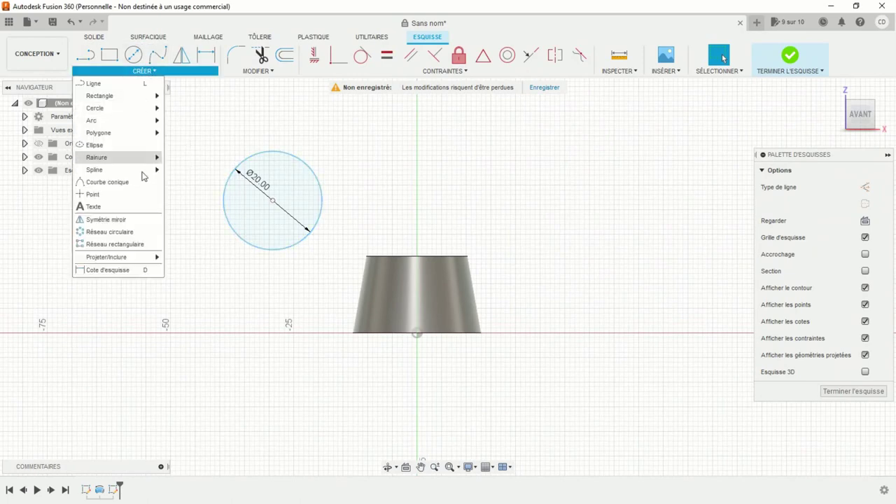
pyautogui.click(172, 257)
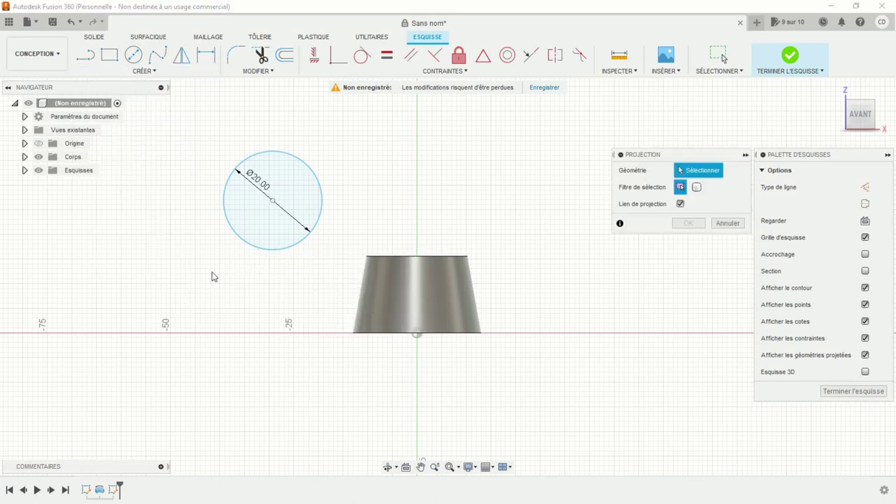
pyautogui.click(355, 335)
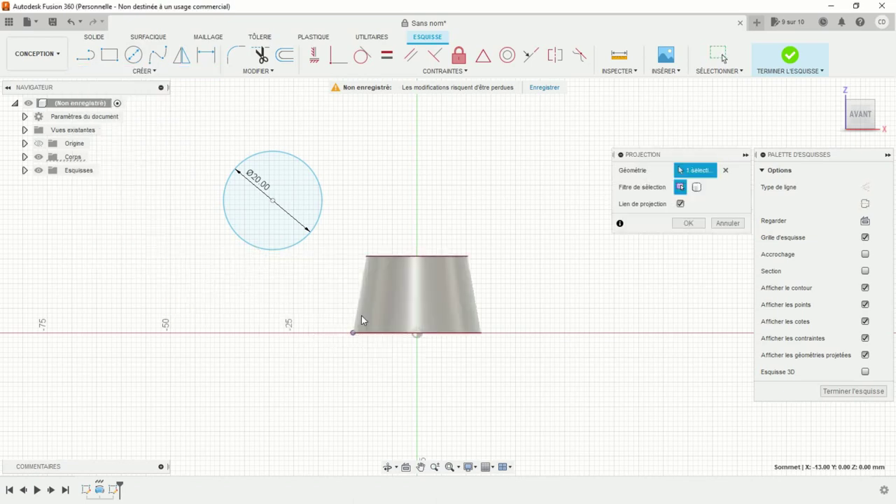
pyautogui.click(367, 258)
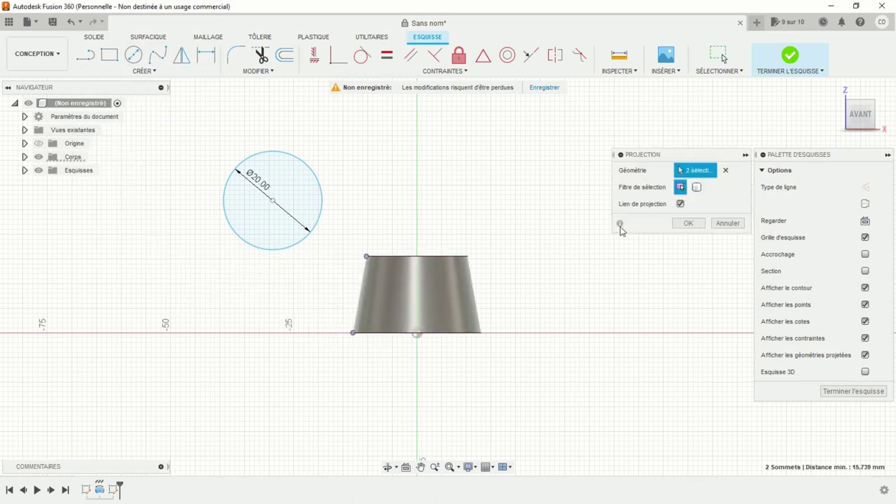
pyautogui.click(678, 226)
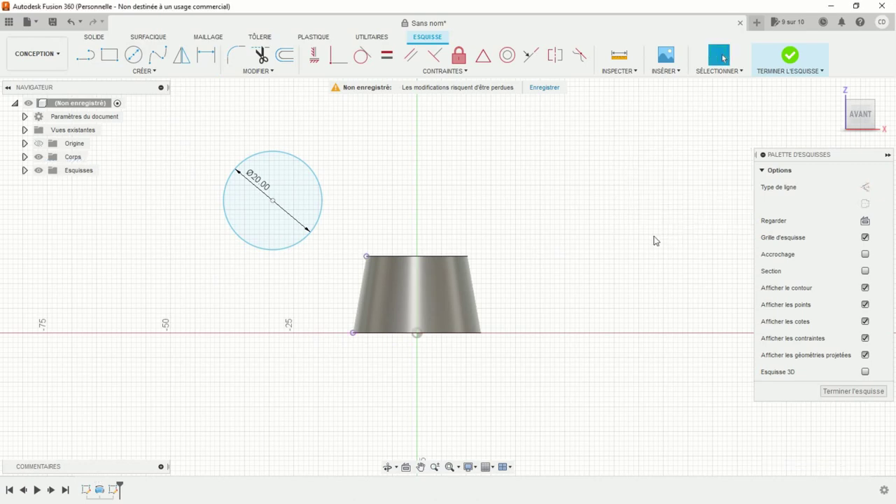
# Draw a construction line between the two projected corners along the slanted side.
pyautogui.click(865, 189)
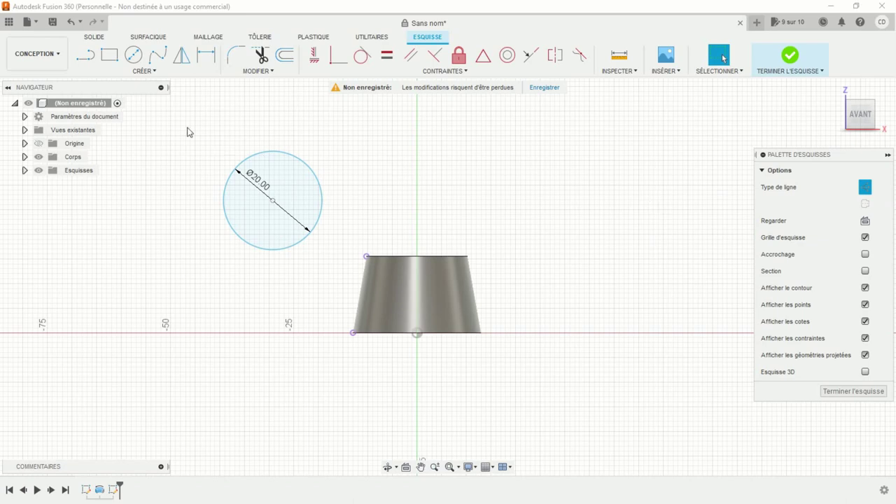
pyautogui.click(86, 55)
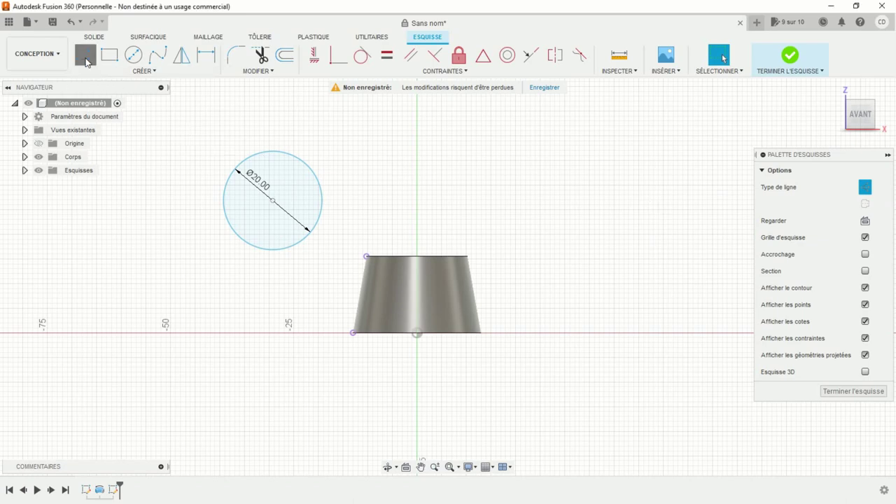
pyautogui.click(353, 333)
pyautogui.click(365, 257)
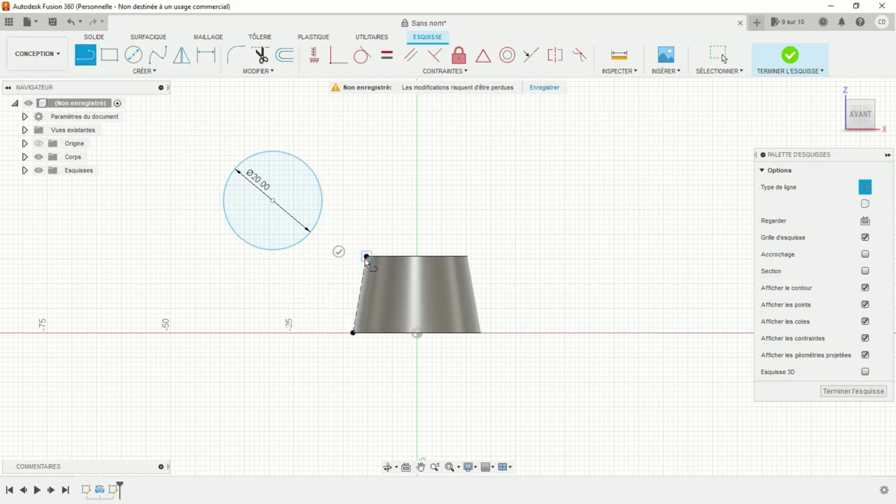
pyautogui.press('Escape')
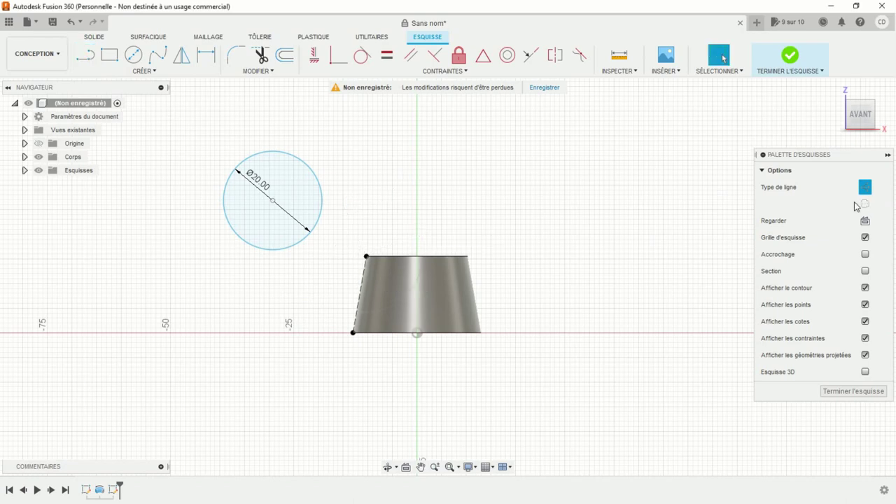
pyautogui.click(865, 187)
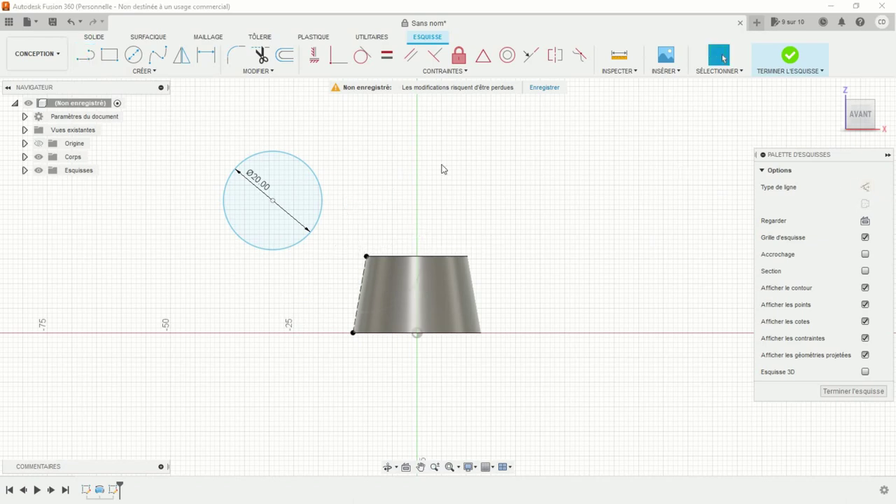
# Draw a line from the hub's bottom-left corner to the circle's edge.
pyautogui.click(86, 56)
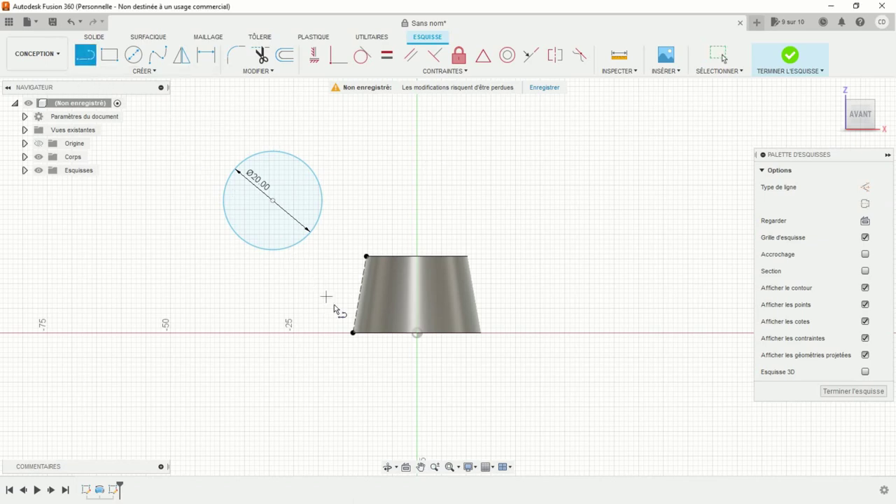
pyautogui.click(353, 333)
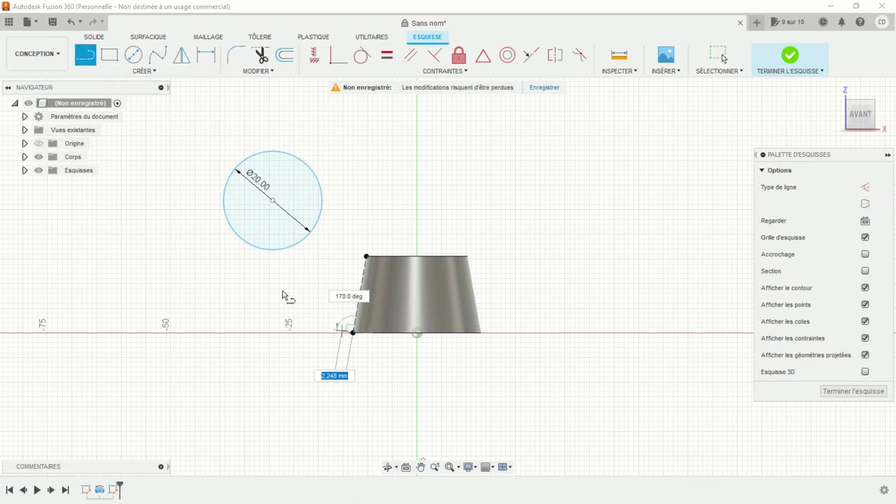
pyautogui.click(239, 242)
pyautogui.press('Escape')
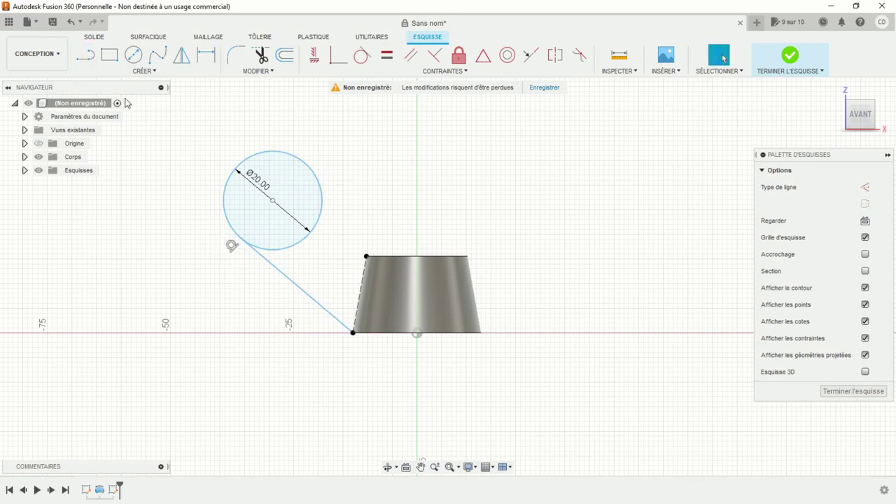
# Draw a line from the profile's top to the circle and constrain it tangent to the circle.
pyautogui.click(85, 55)
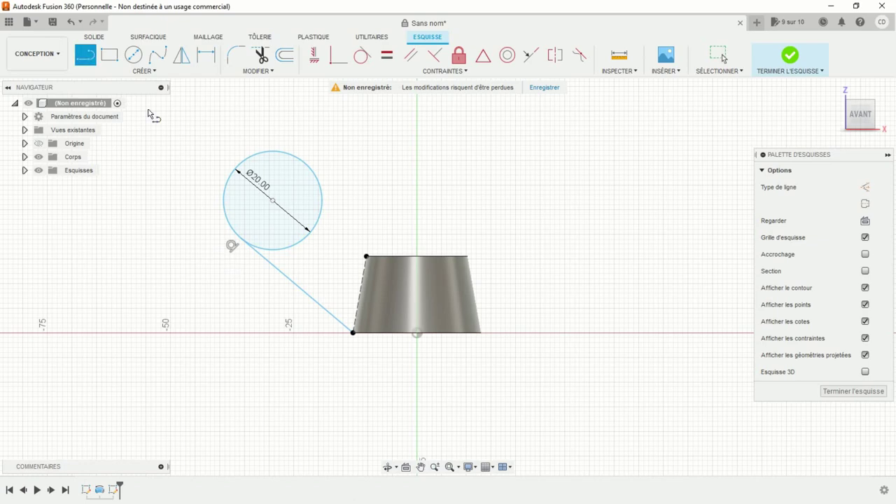
pyautogui.click(364, 276)
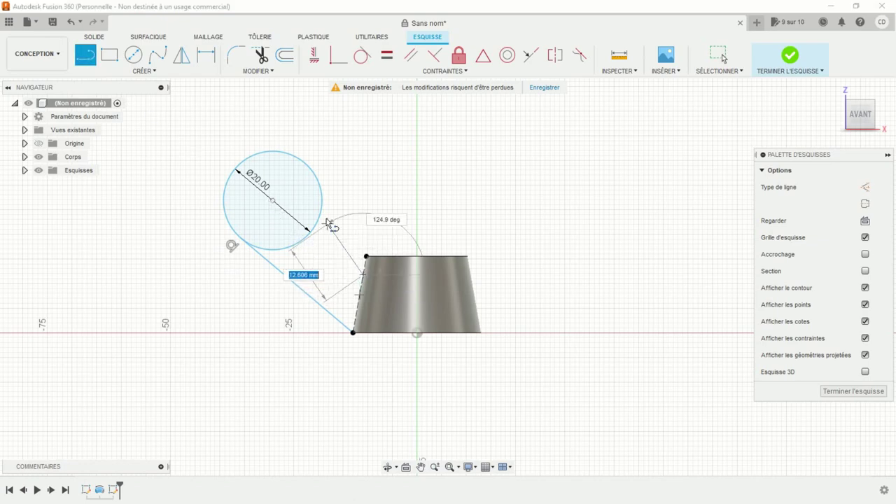
pyautogui.click(319, 182)
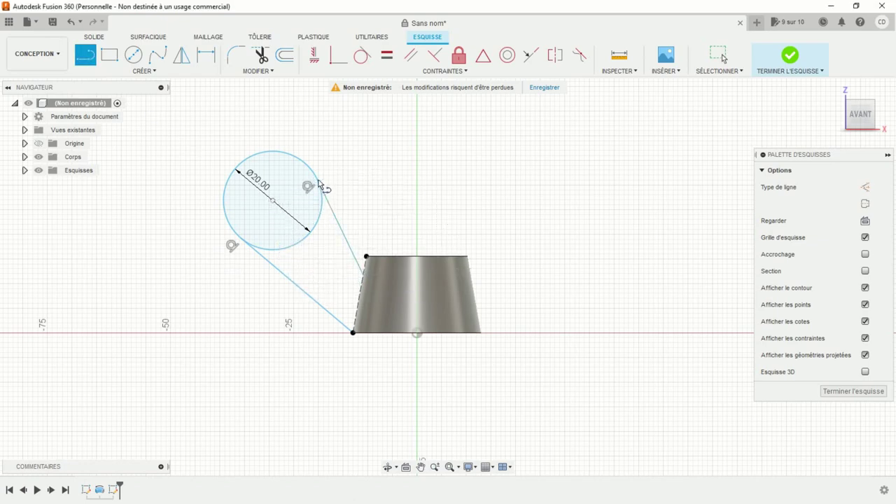
pyautogui.press('Escape')
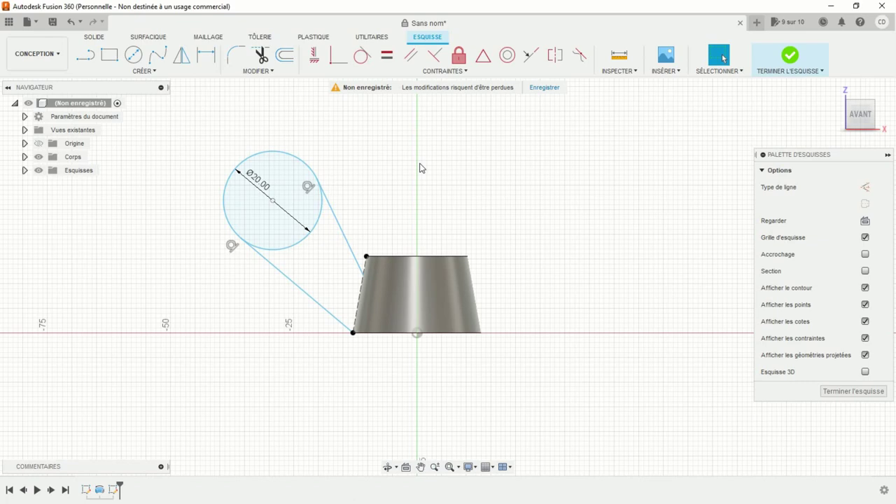
pyautogui.click(308, 188)
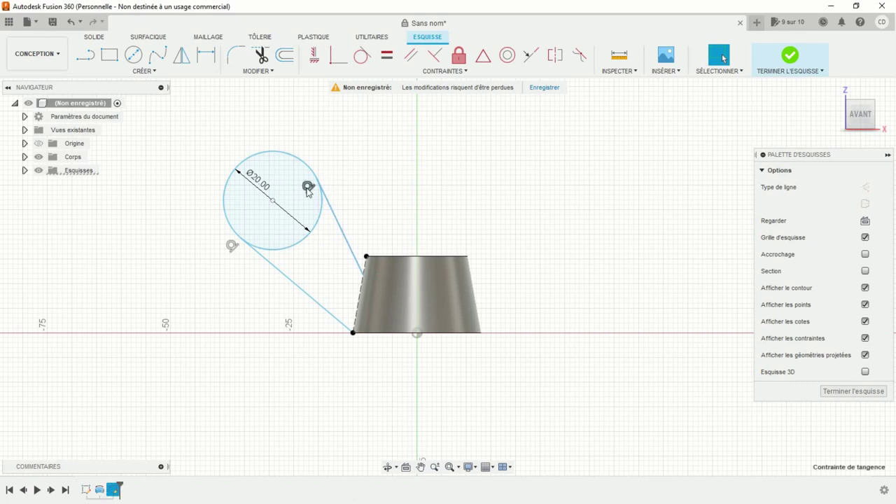
pyautogui.press('Delete')
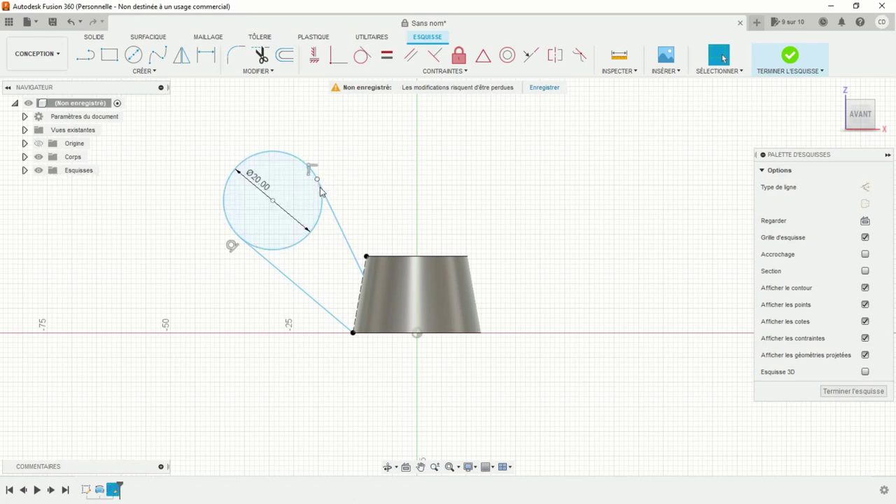
pyautogui.moveTo(320, 187); pyautogui.dragTo(326, 209)
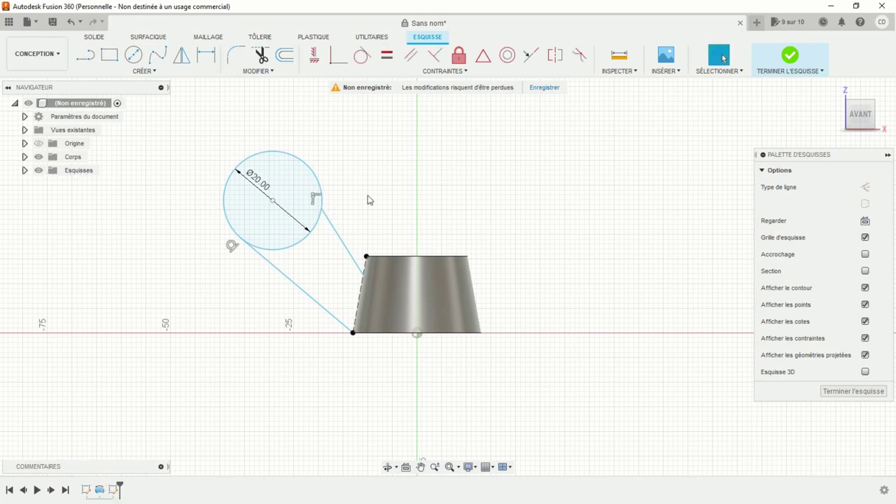
pyautogui.click(362, 58)
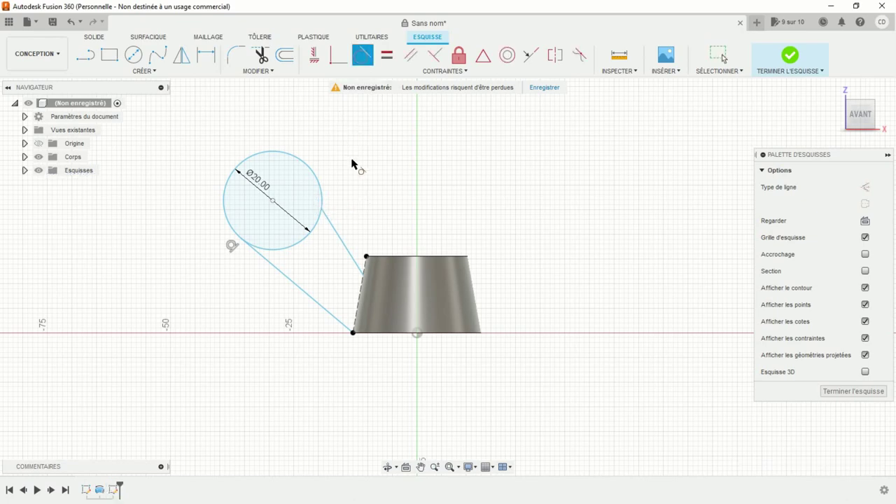
pyautogui.click(332, 223)
pyautogui.click(320, 186)
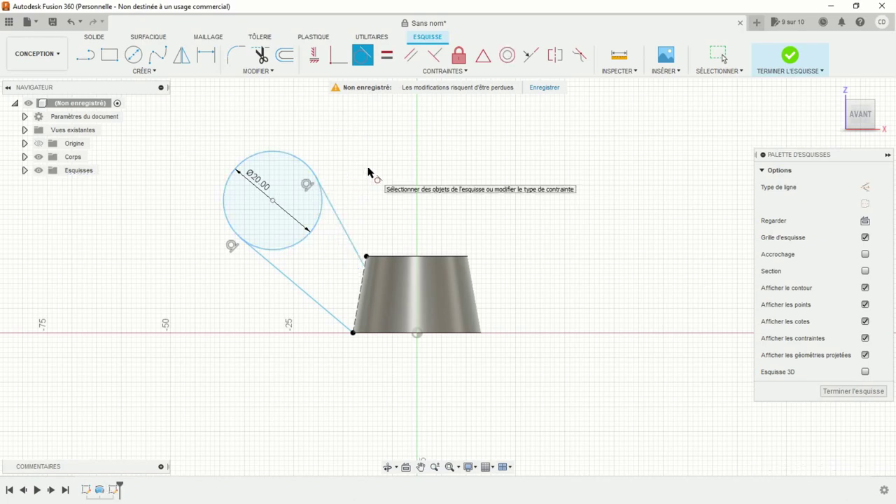
pyautogui.press('Escape')
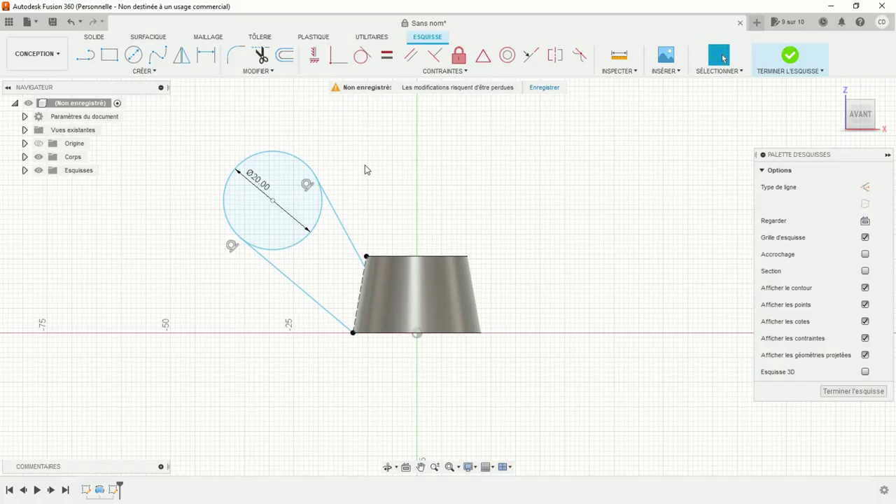
# Dimension the circle centre 25.50 mm vertically from the origin.
pyautogui.click(206, 54)
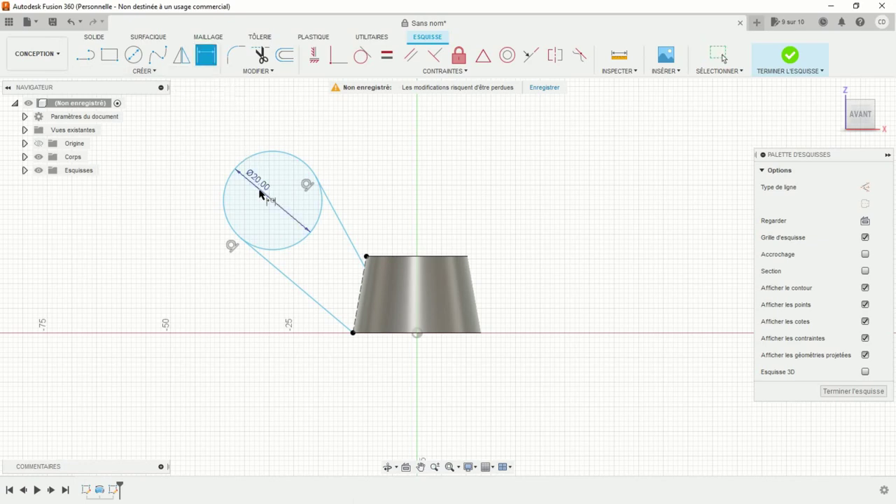
pyautogui.click(273, 201)
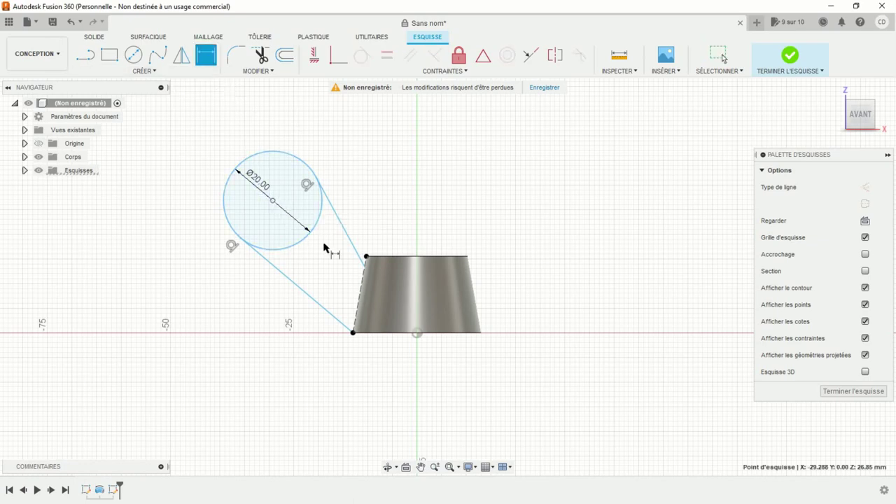
pyautogui.click(417, 334)
pyautogui.click(182, 264)
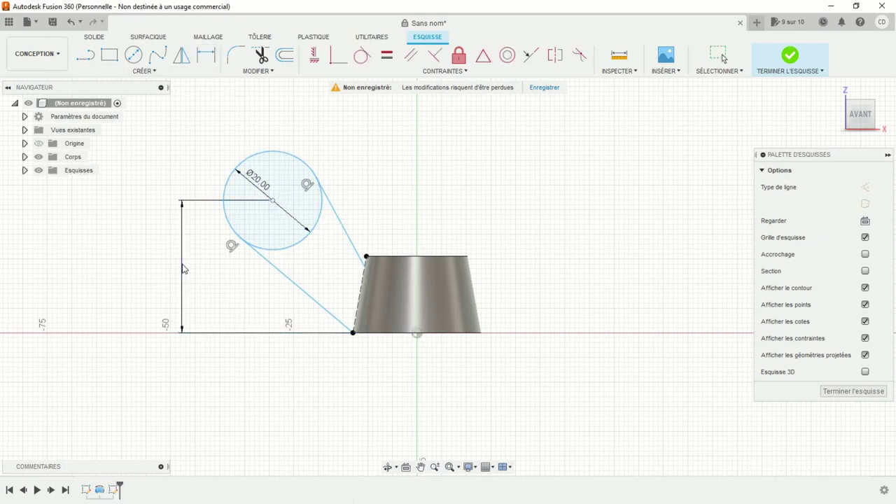
pyautogui.write('35')
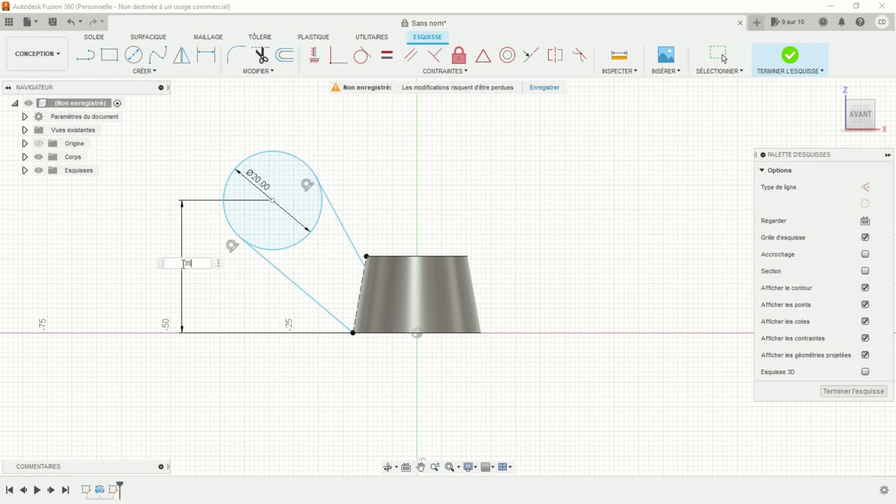
pyautogui.write('-10')
pyautogui.press('Return')
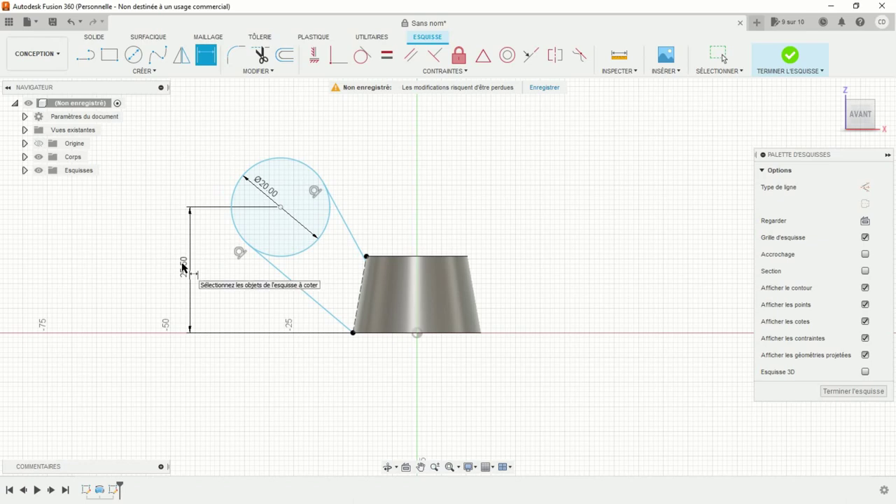
pyautogui.press('Escape')
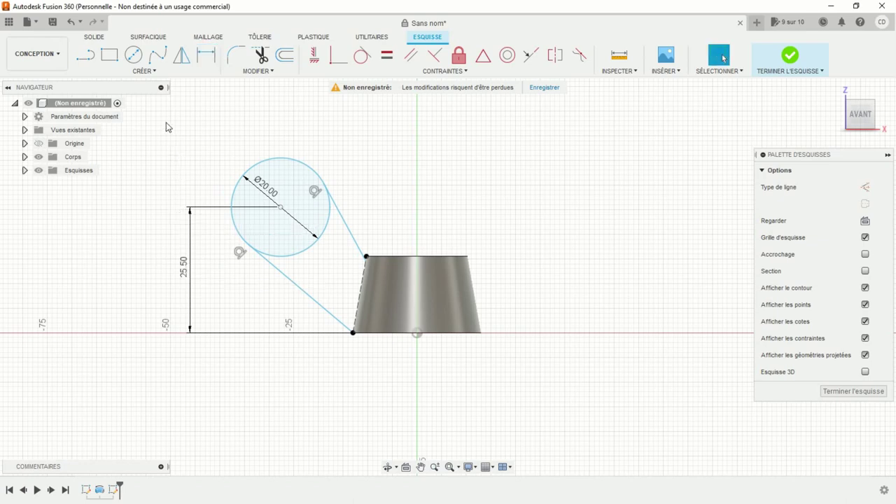
# Dimension the circle centre 24.50 mm horizontally from the origin.
pyautogui.click(206, 55)
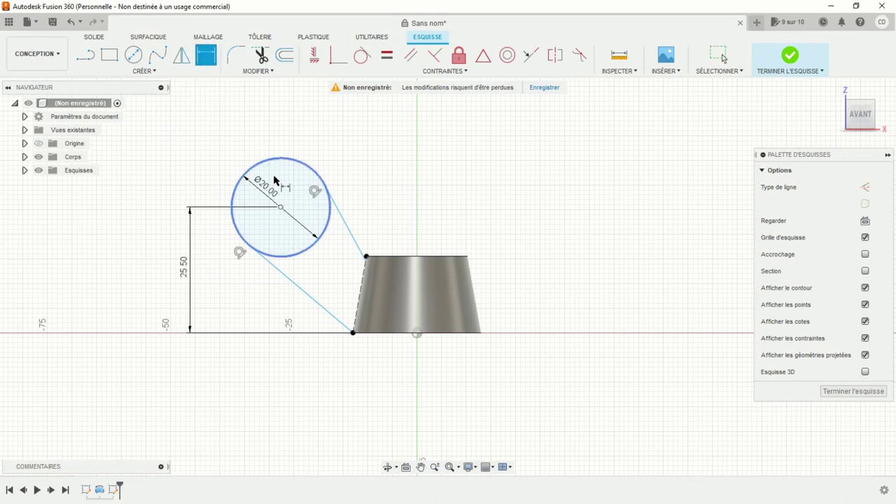
pyautogui.click(281, 208)
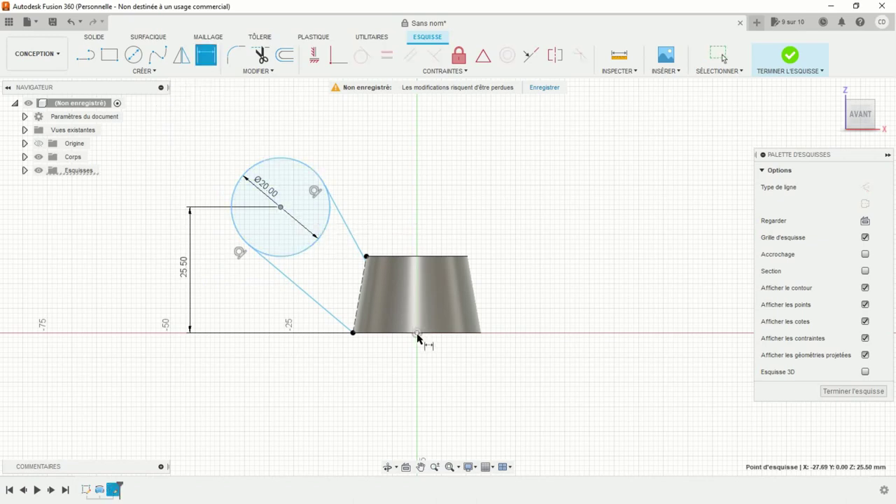
pyautogui.click(417, 333)
pyautogui.click(362, 127)
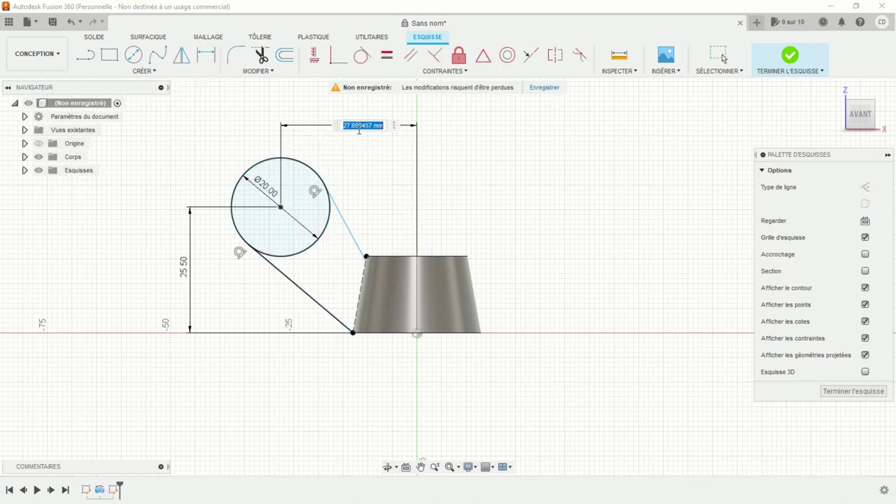
pyautogui.press('BackSpace')
pyautogui.write('10')
pyautogui.press('Return')
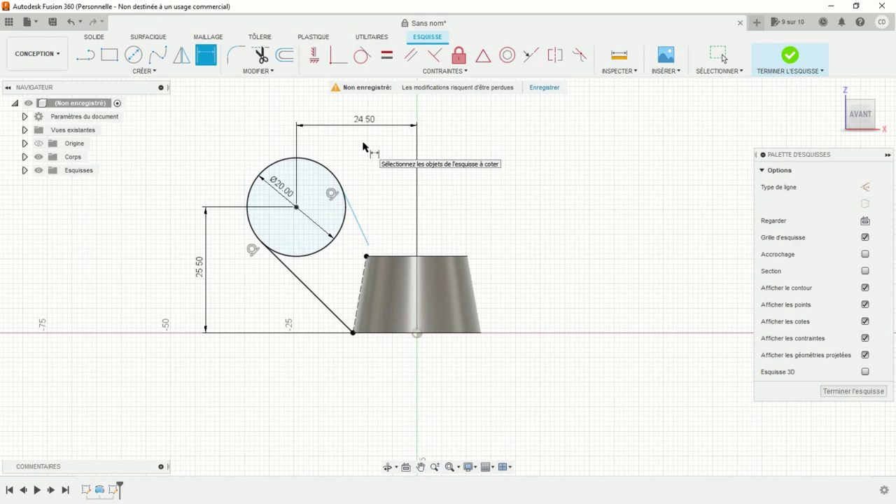
pyautogui.press('Escape')
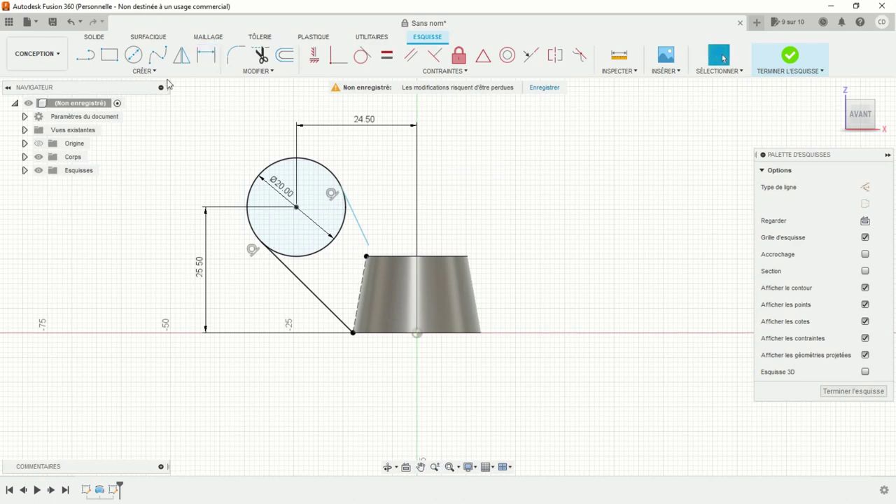
# Set the hub profile height to 14.00 mm.
pyautogui.click(203, 57)
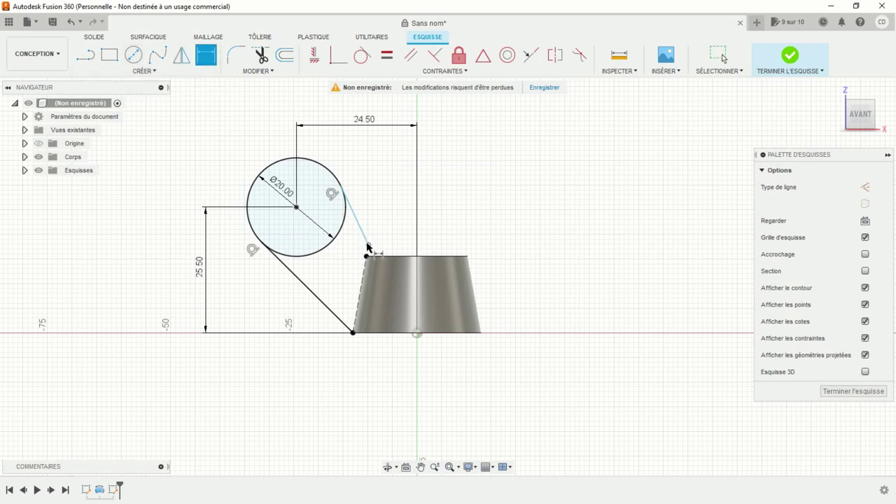
pyautogui.click(411, 334)
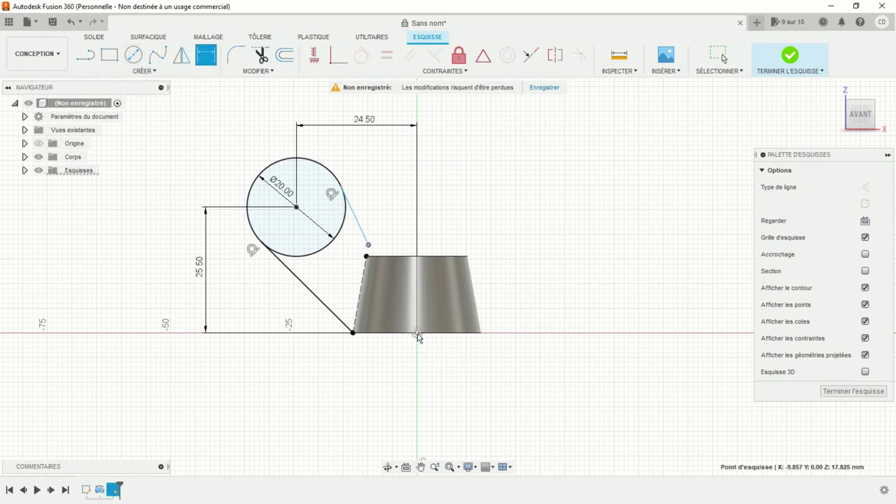
pyautogui.click(529, 307)
pyautogui.write('14')
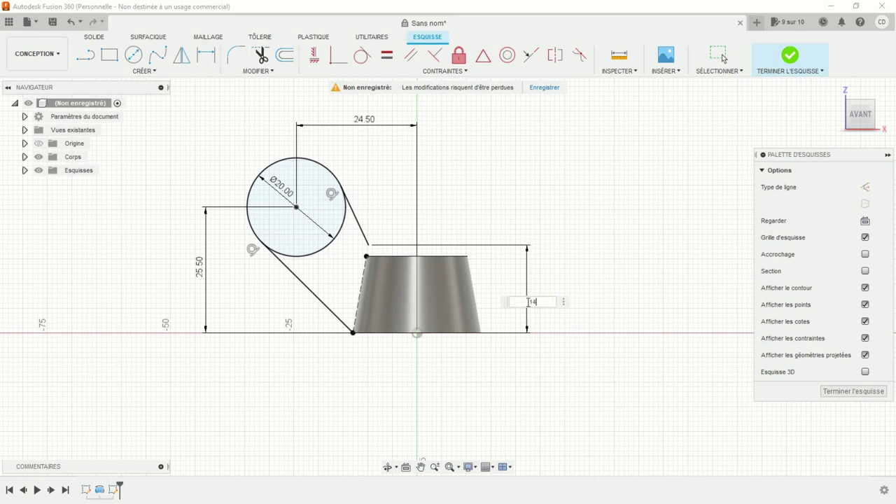
pyautogui.press('Return')
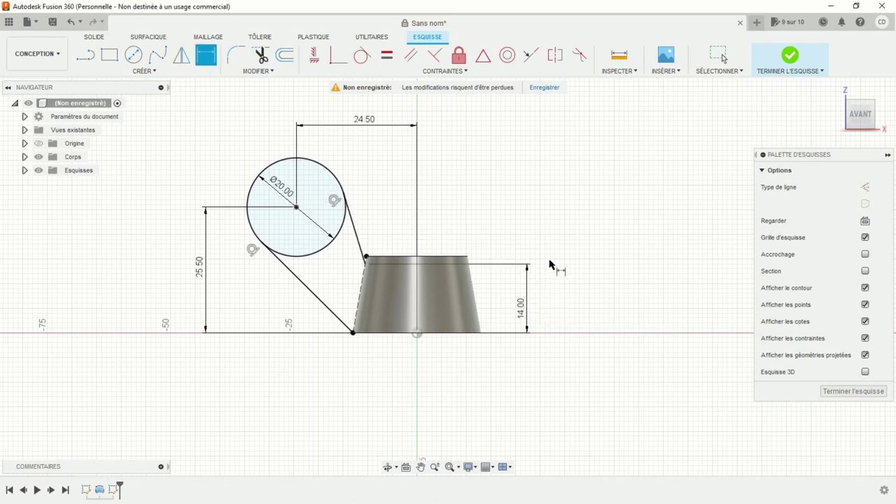
pyautogui.press('Escape')
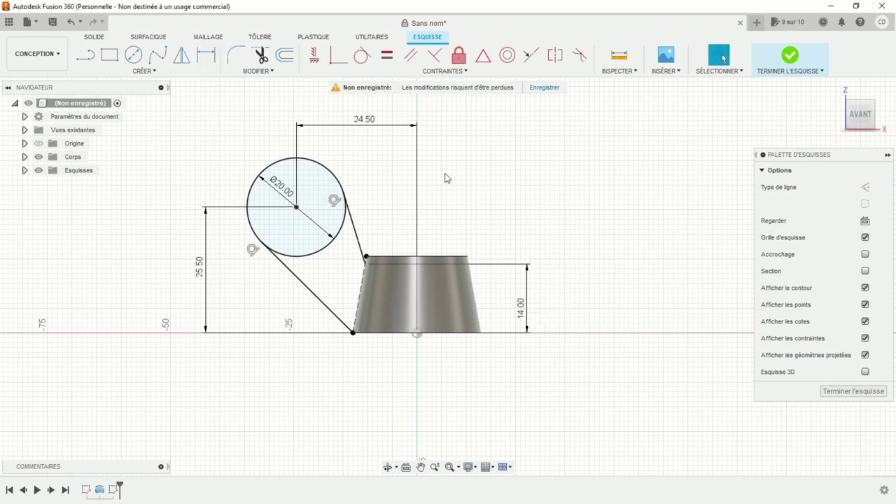
# Trim the circle's inner arc so the wing forms a closed teardrop outline.
pyautogui.click(264, 60)
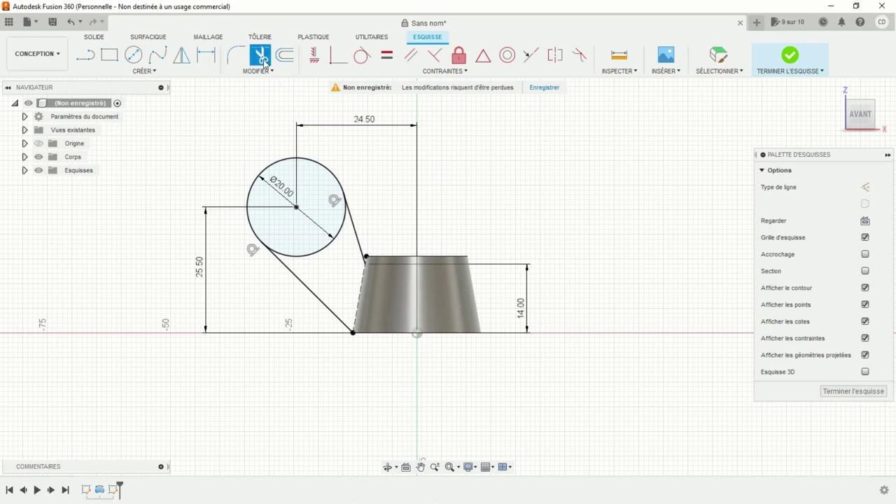
pyautogui.click(322, 249)
pyautogui.press('Escape')
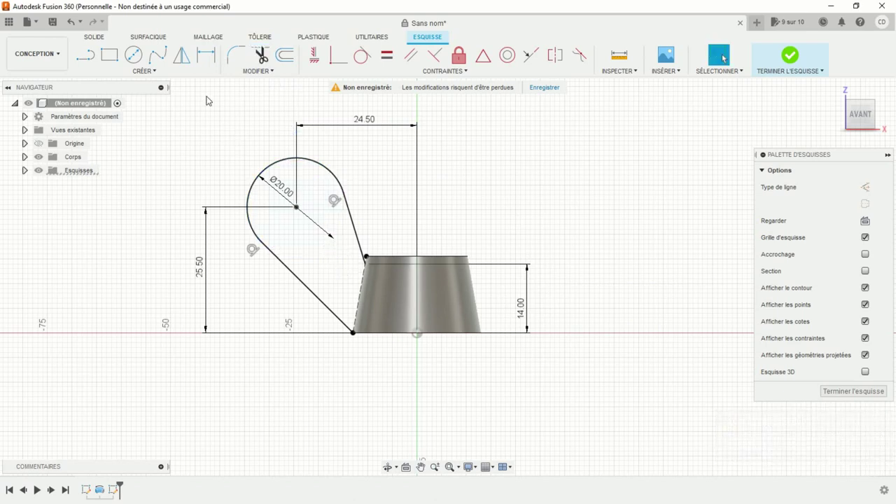
pyautogui.click(184, 59)
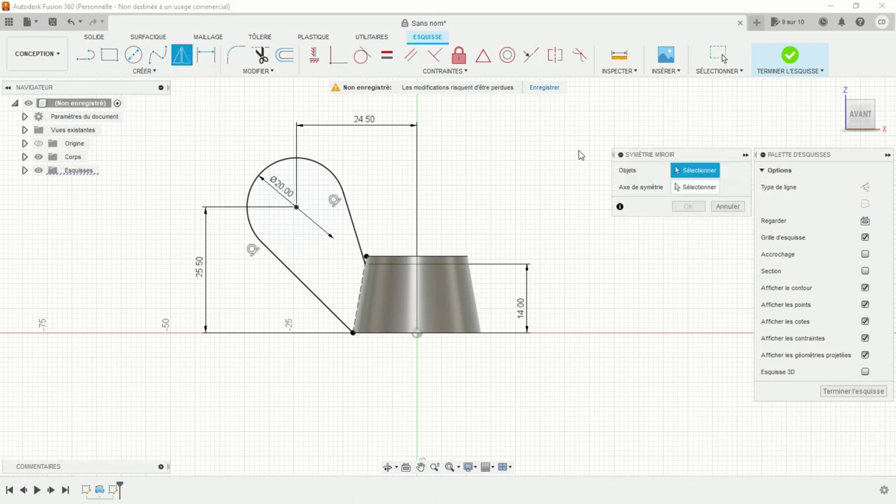
# Mirror the left wing's two tangent lines and arc across the vertical centre line.
pyautogui.click(302, 284)
pyautogui.click(253, 194)
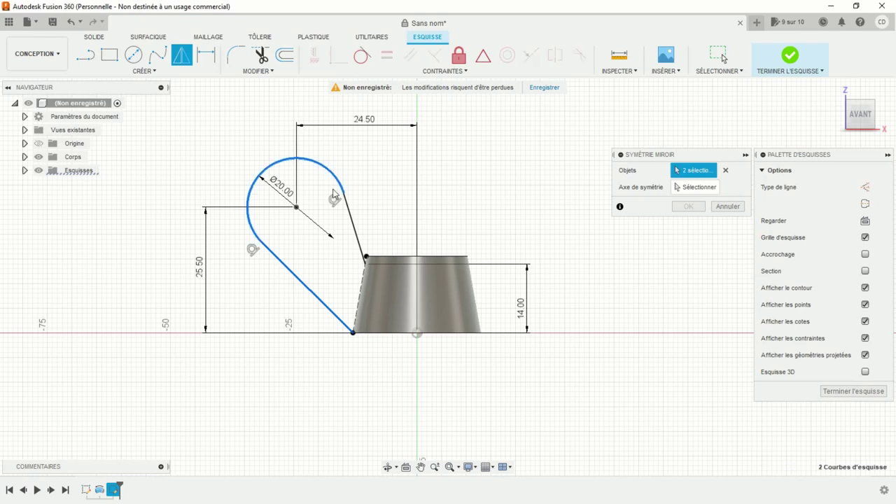
pyautogui.click(352, 217)
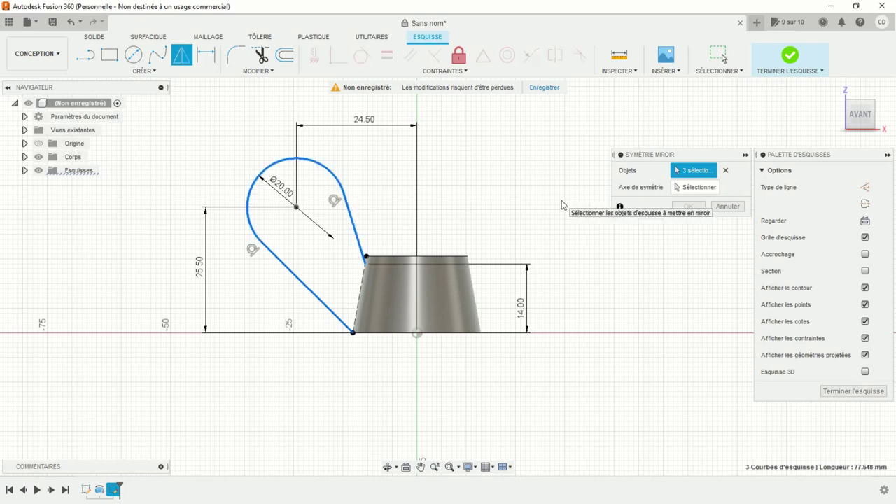
pyautogui.click(684, 188)
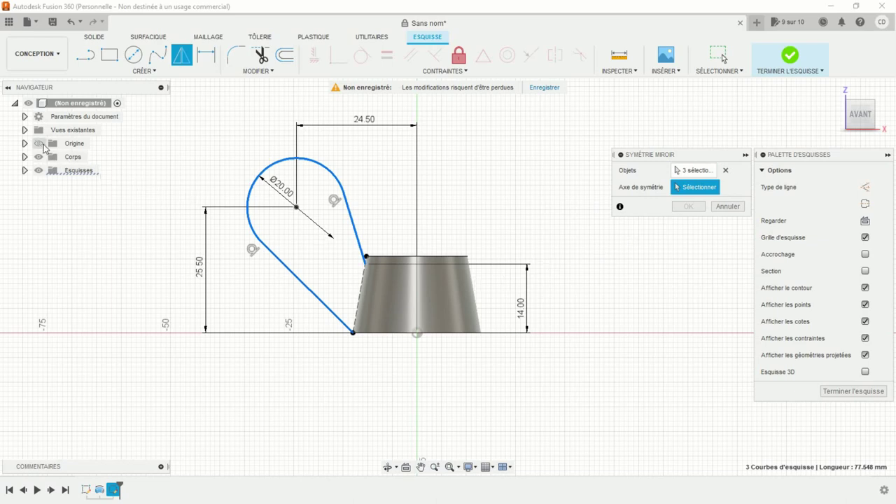
pyautogui.click(418, 286)
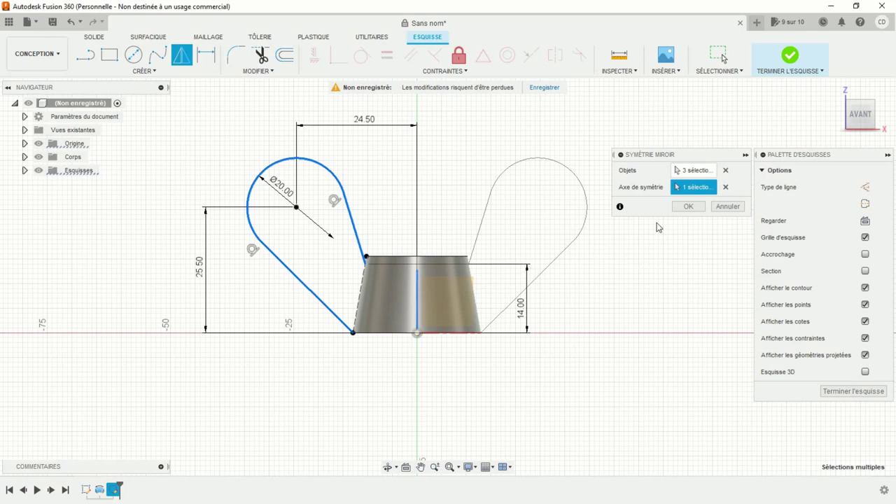
pyautogui.click(688, 207)
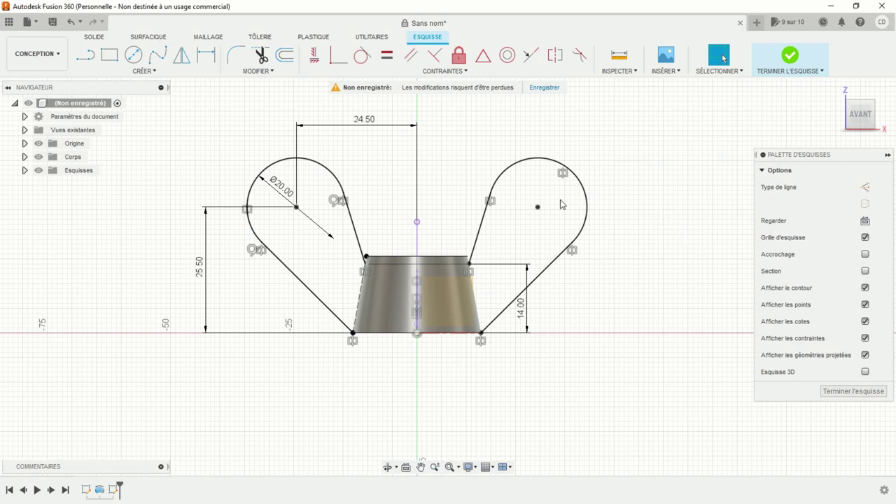
pyautogui.click(85, 54)
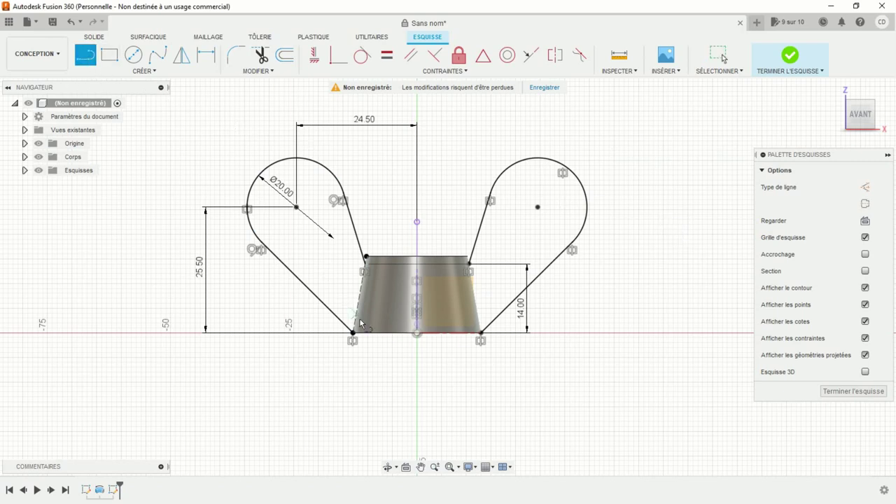
pyautogui.click(353, 333)
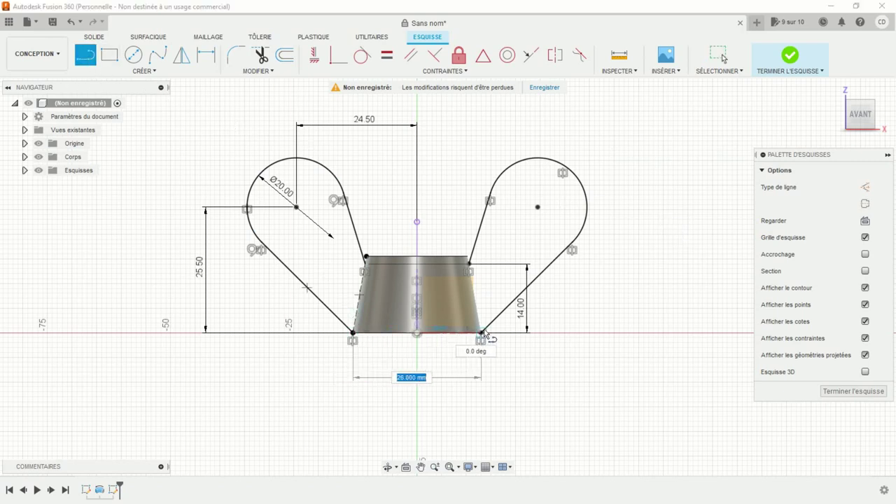
# Draw lines joining the hub's bottom corners and its top corners to close both wing profiles.
pyautogui.click(483, 334)
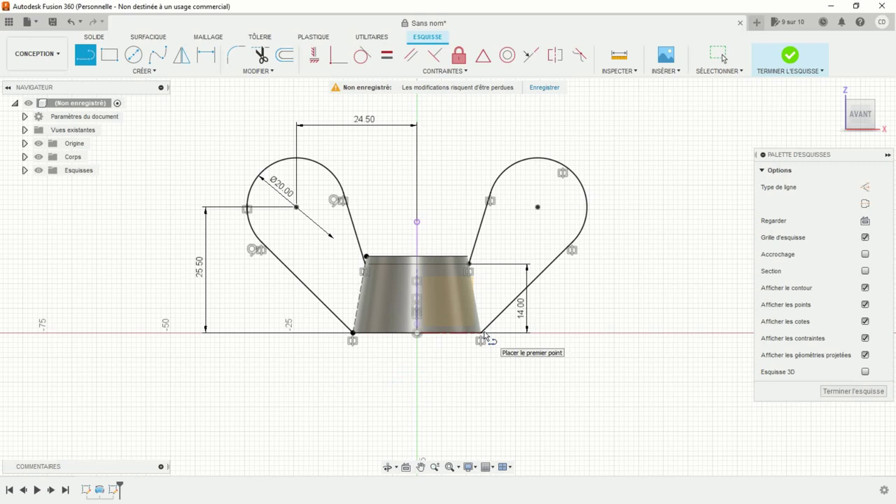
pyautogui.click(367, 258)
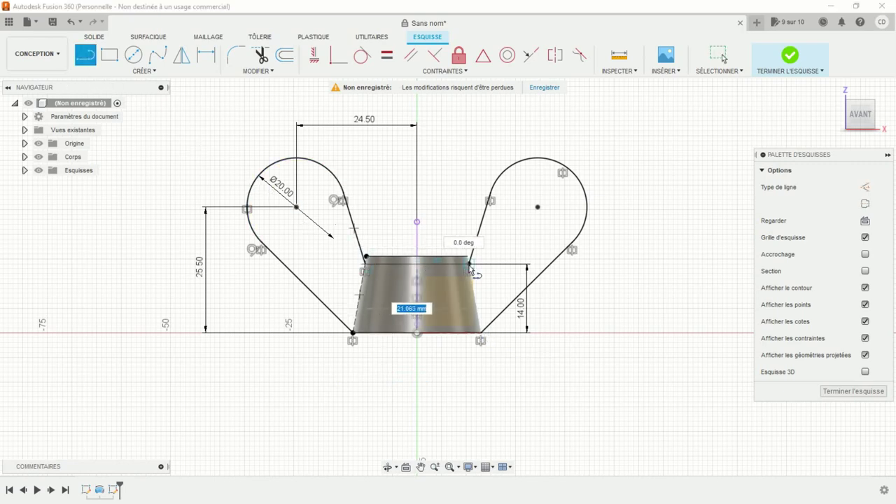
pyautogui.click(469, 259)
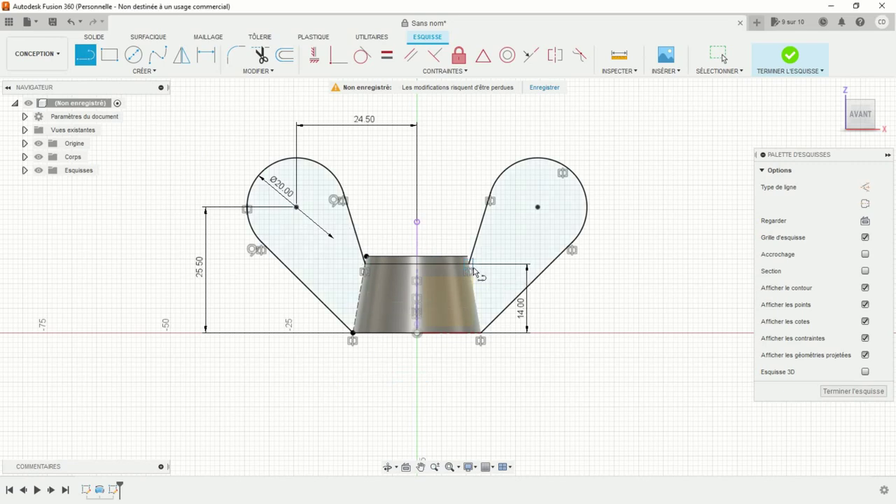
pyautogui.press('Escape')
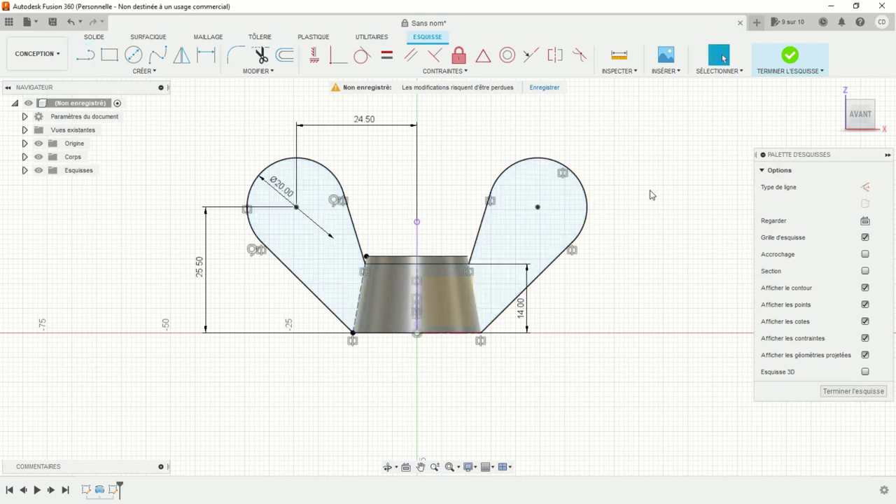
# Extrude both wing profiles symmetrically to a 4 mm total thickness, joined to the hub.
pyautogui.click(790, 58)
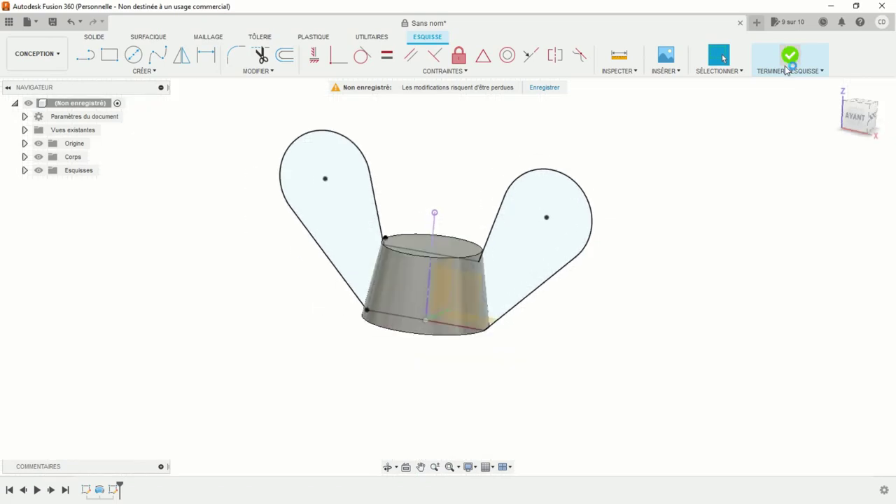
pyautogui.moveTo(636, 201); pyautogui.dragTo(611, 213, button='middle')
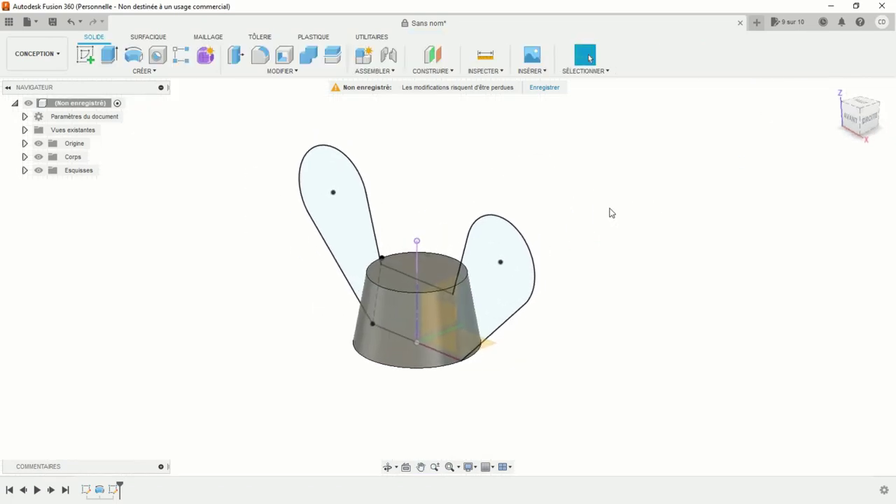
pyautogui.click(108, 56)
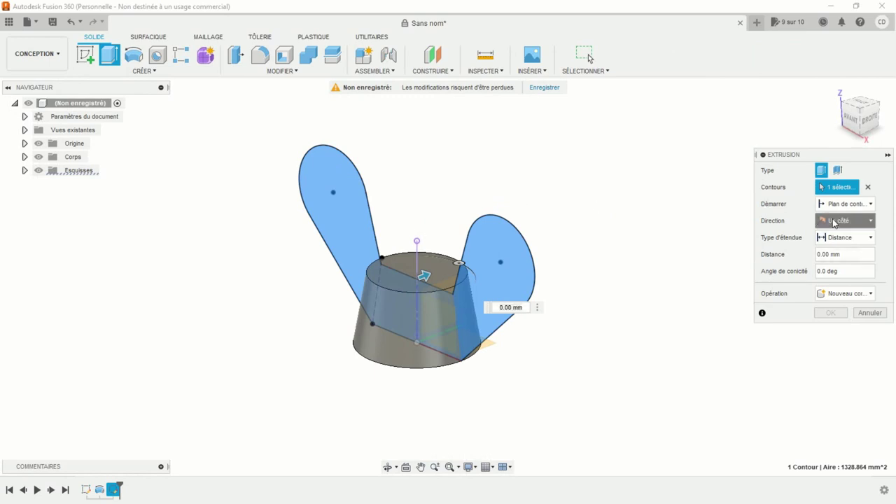
pyautogui.click(834, 223)
pyautogui.click(843, 263)
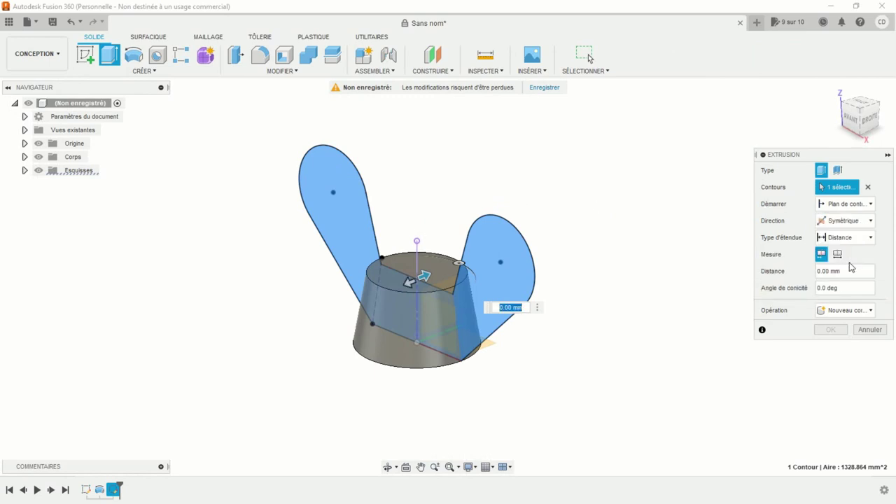
pyautogui.click(839, 254)
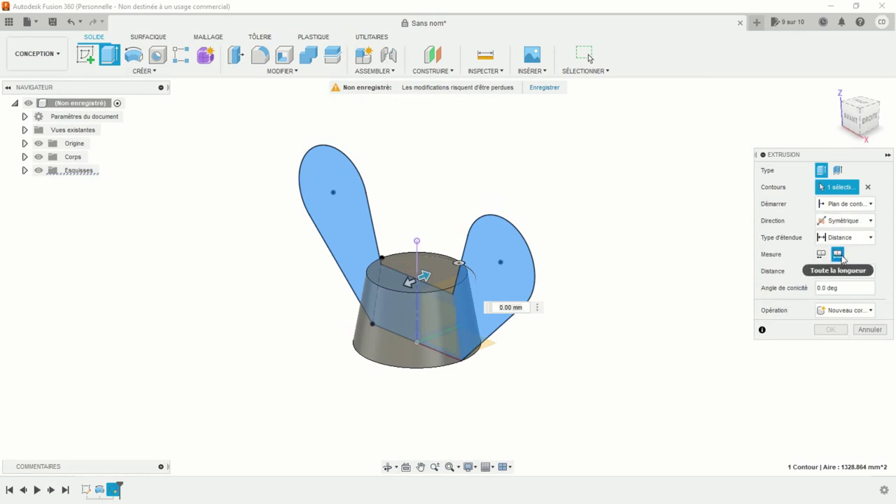
pyautogui.click(816, 271)
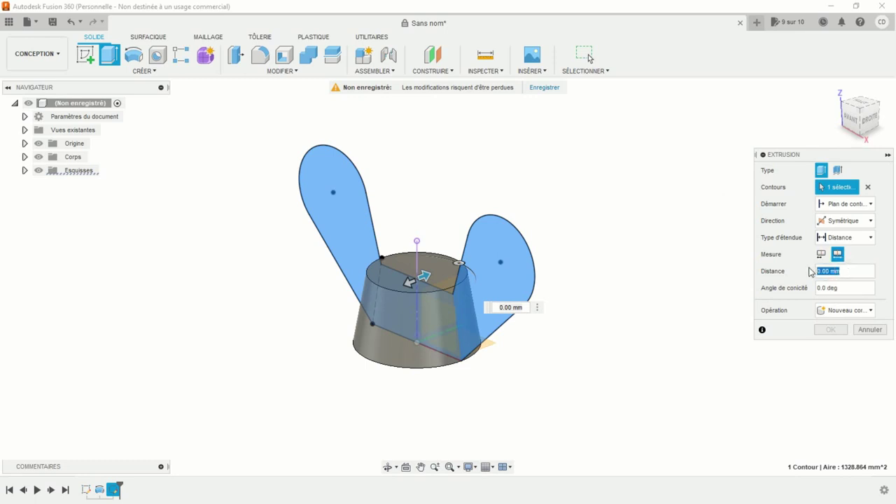
pyautogui.write('4')
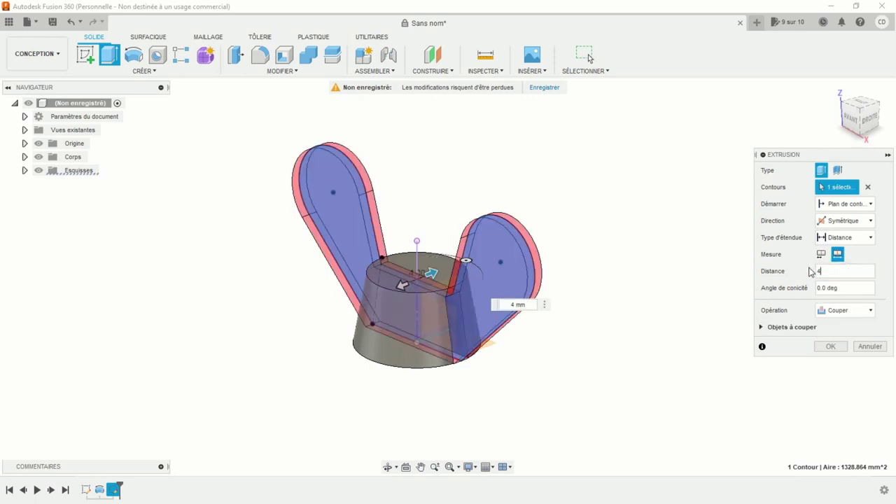
pyautogui.click(836, 313)
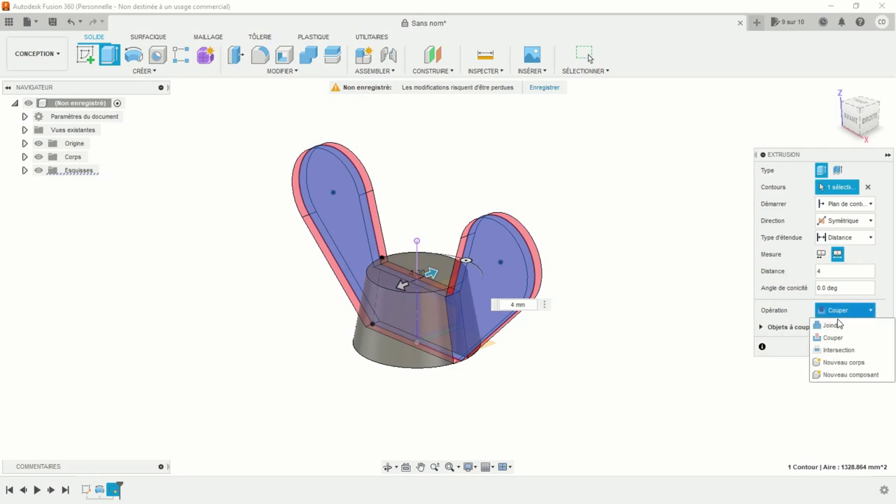
pyautogui.click(832, 326)
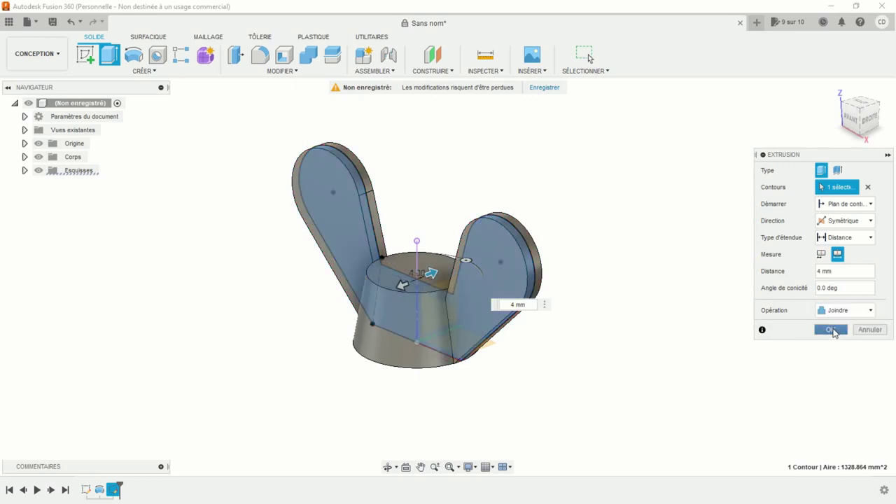
pyautogui.click(833, 330)
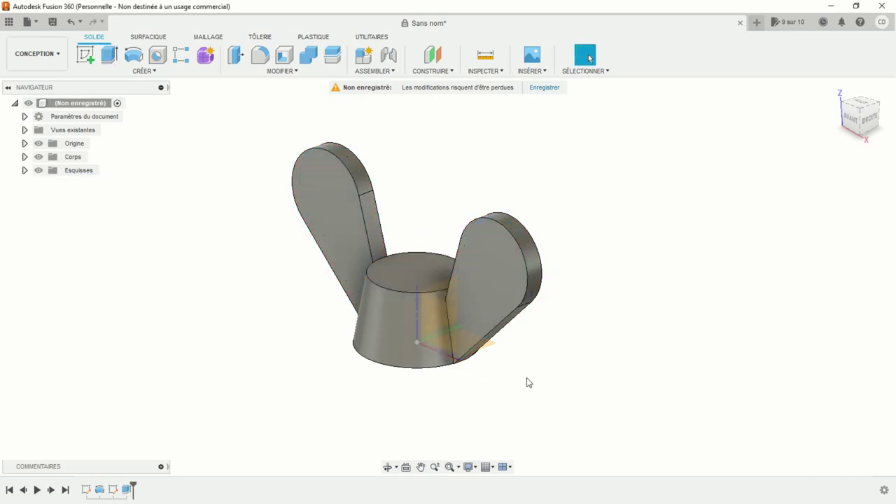
pyautogui.moveTo(528, 382)
pyautogui.keyDown('shift'); pyautogui.mouseDown(button='middle')
pyautogui.moveTo(619, 362)
pyautogui.moveTo(554, 374)
pyautogui.moveTo(542, 390)
pyautogui.mouseUp(button='middle'); pyautogui.keyUp('shift')
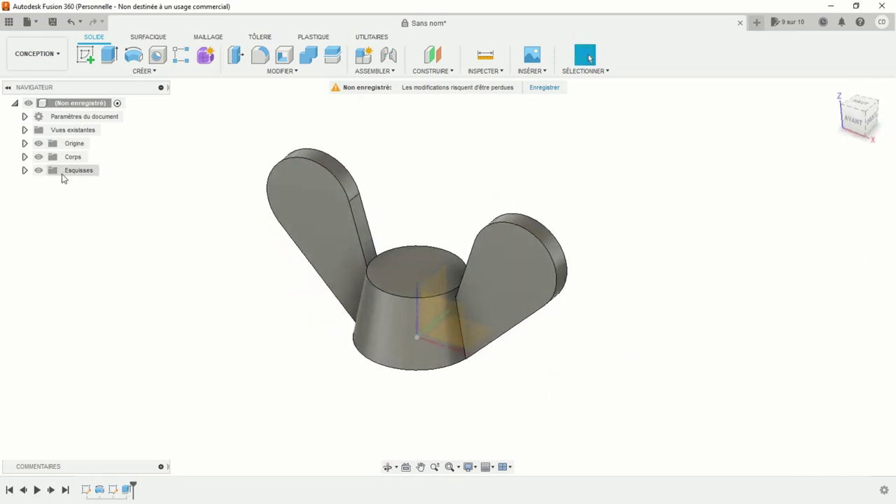
# Hide the Origin axes in the browser and zoom in on the wing nut body.
pyautogui.click(39, 142)
pyautogui.scroll(1, 489, 410)
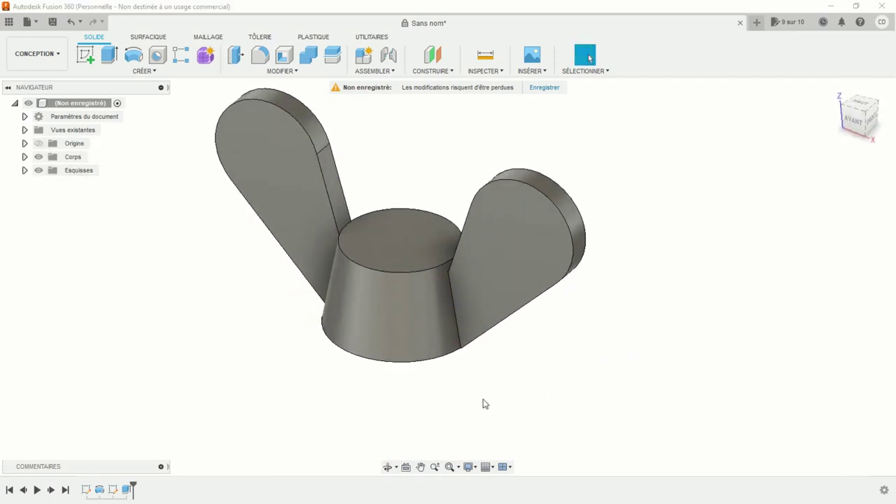
pyautogui.scroll(2, 490, 409)
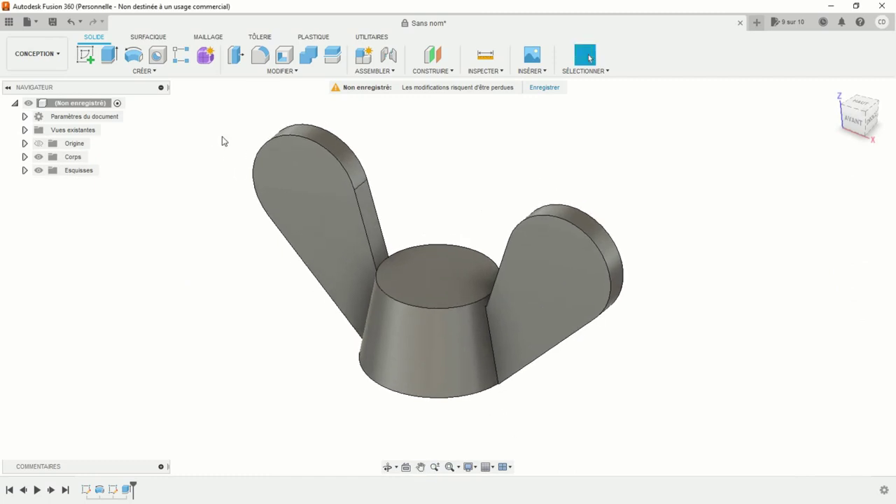
# Place a tapped hole centred on the hub's top face with 14.0 mm thread size.
pyautogui.click(157, 55)
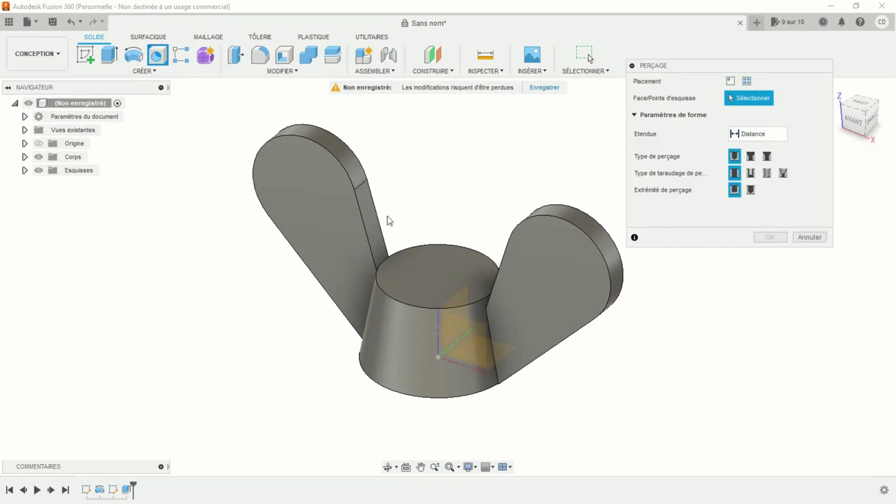
pyautogui.click(428, 276)
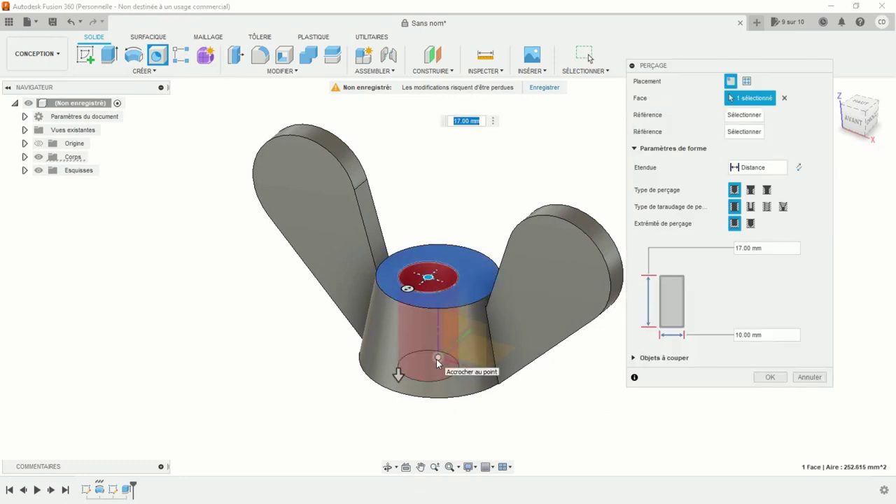
pyautogui.moveTo(428, 278); pyautogui.dragTo(438, 278)
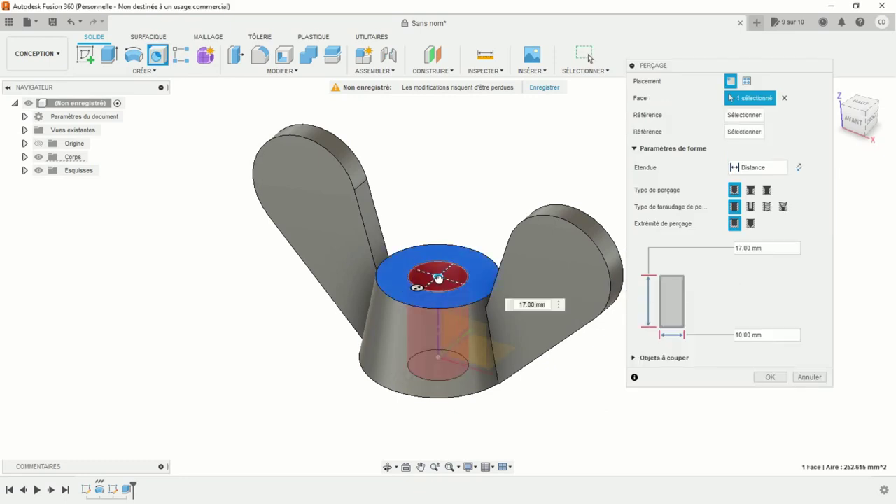
pyautogui.click(768, 207)
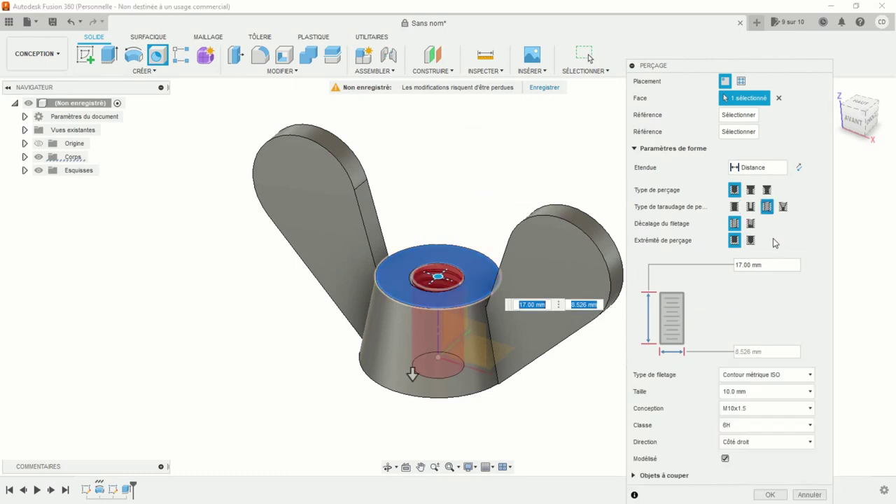
pyautogui.click(754, 398)
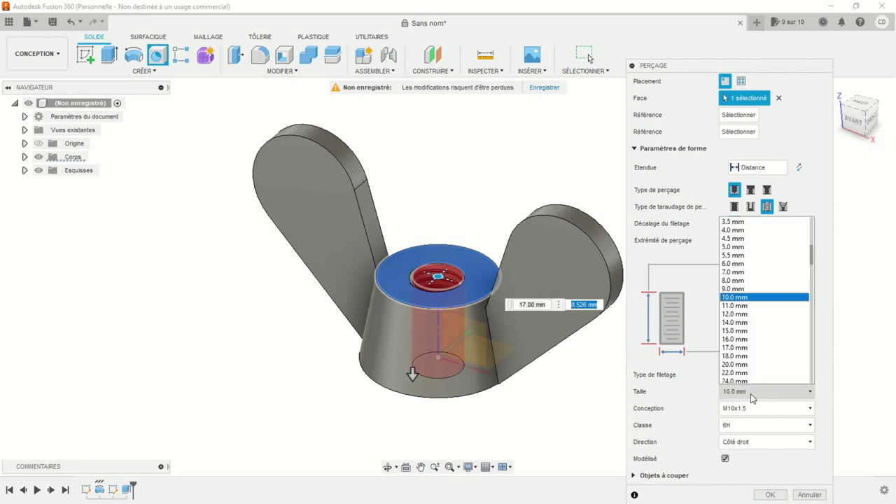
pyautogui.click(753, 281)
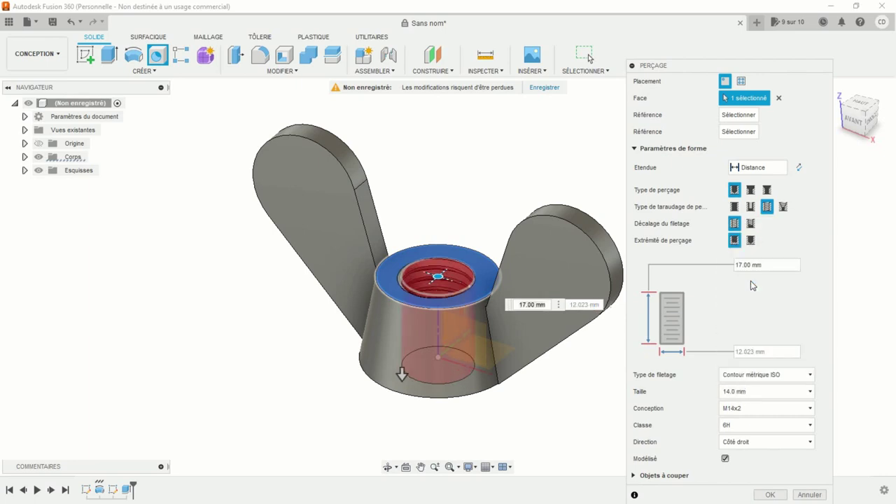
# Keep the M14x2 pitch with modelled threads and create the 17 mm deep tapped hole.
pyautogui.click(744, 410)
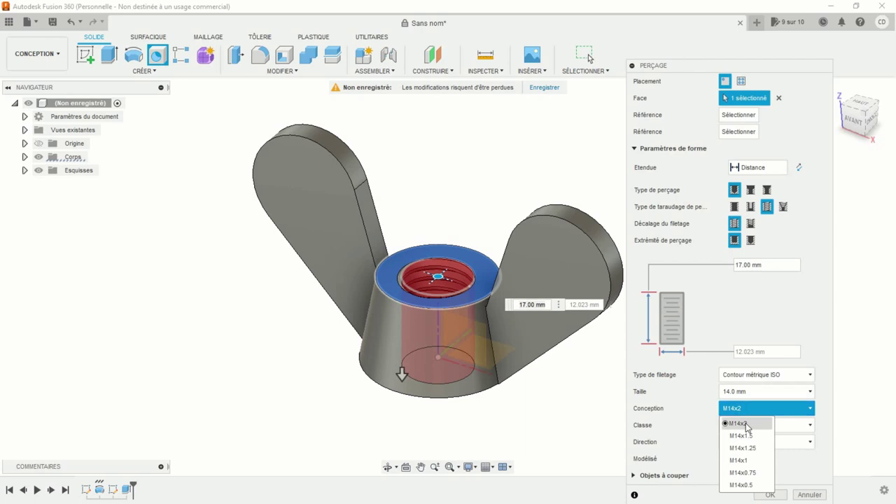
pyautogui.click(743, 423)
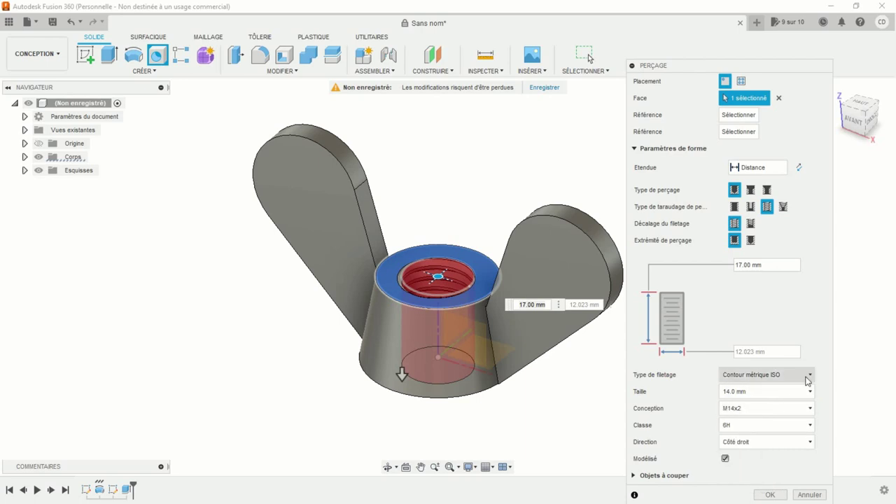
pyautogui.click(725, 459)
pyautogui.click(726, 460)
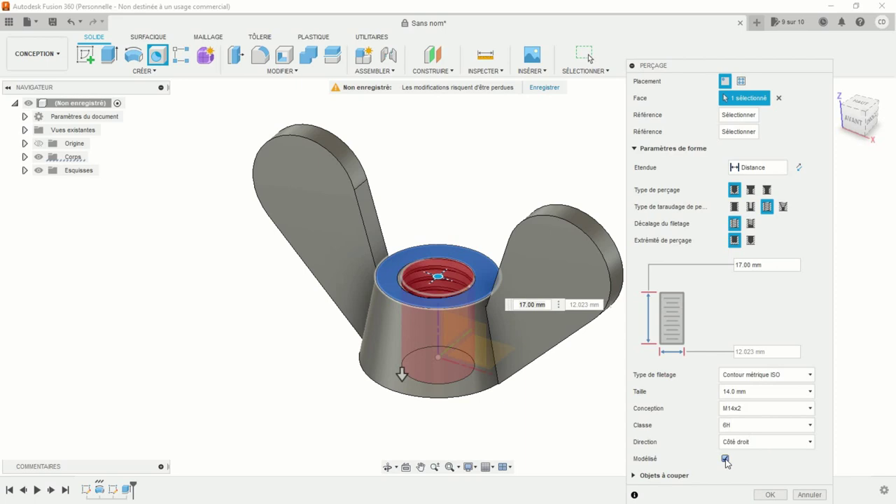
pyautogui.click(768, 492)
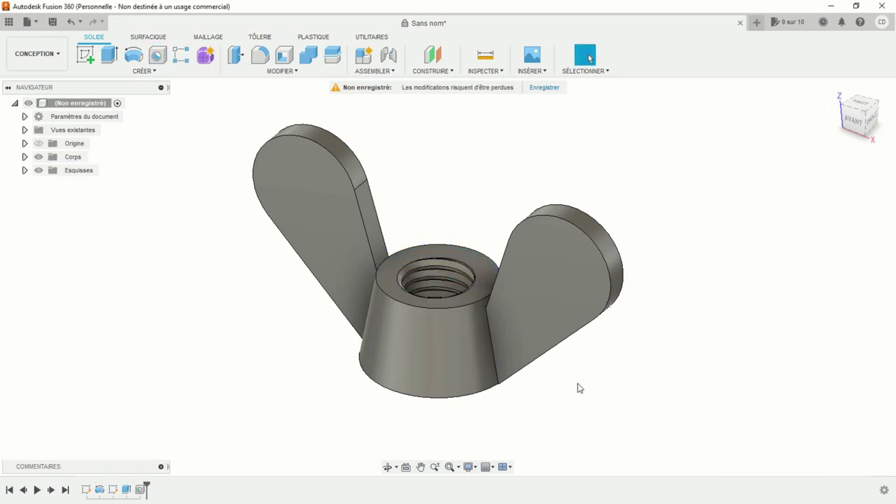
pyautogui.keyDown('shift'); pyautogui.moveTo(472, 375); pyautogui.dragTo(470, 401, button='middle'); pyautogui.keyUp('shift')
pyautogui.scroll(2, 447, 282)
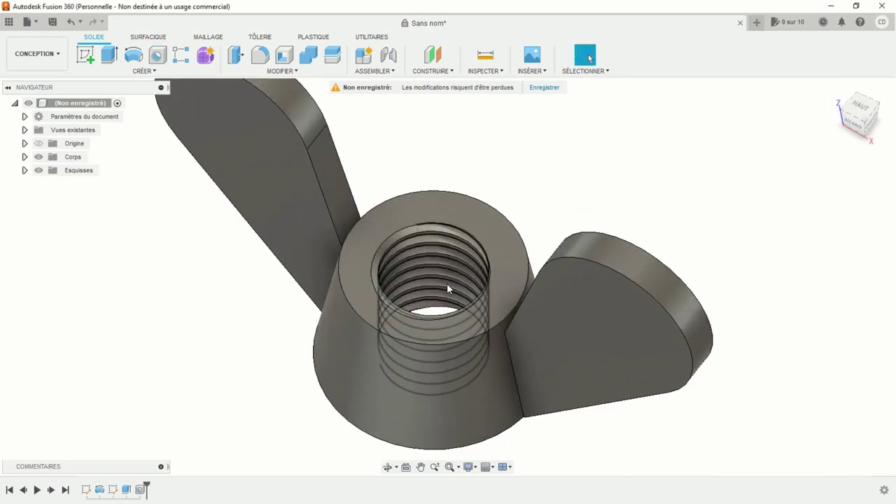
pyautogui.scroll(2, 447, 283)
pyautogui.scroll(-3, 447, 285)
pyautogui.keyDown('shift'); pyautogui.moveTo(447, 309); pyautogui.dragTo(437, 223, button='middle'); pyautogui.keyUp('shift')
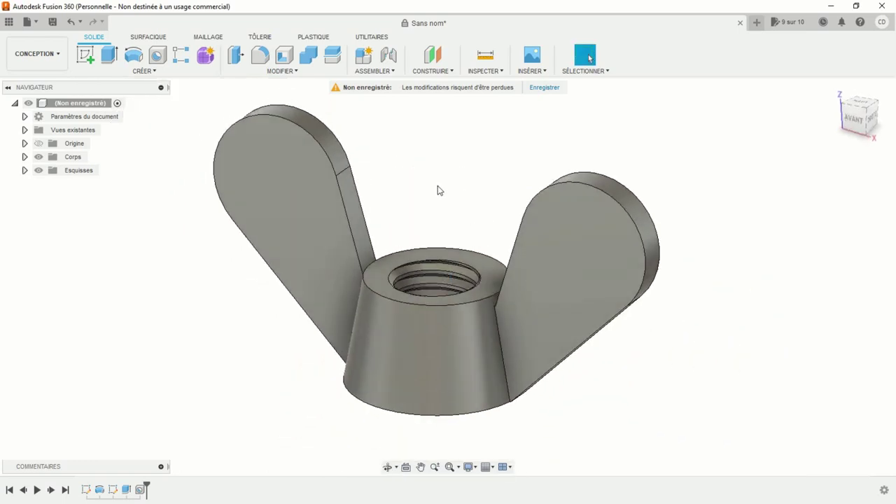
# Round the hub's top outer edge with a 1 mm fillet.
pyautogui.click(260, 56)
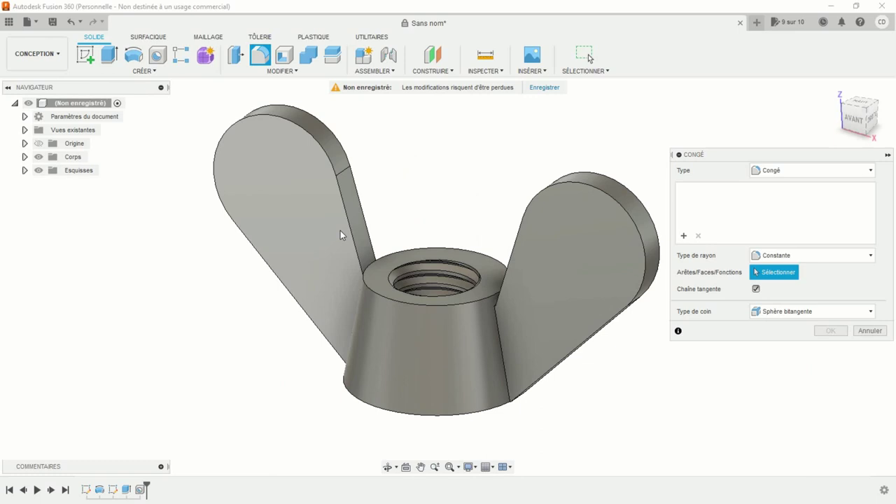
pyautogui.click(368, 289)
pyautogui.write('1')
pyautogui.press('Return')
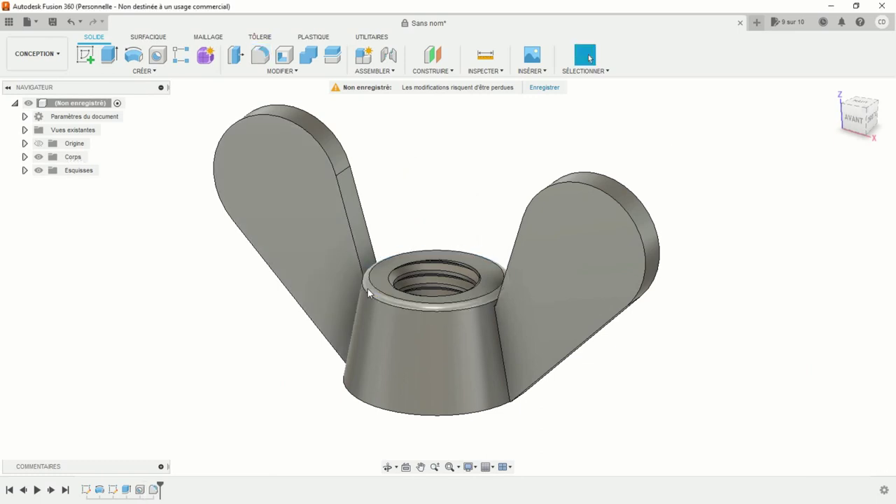
pyautogui.doubleClick(154, 489)
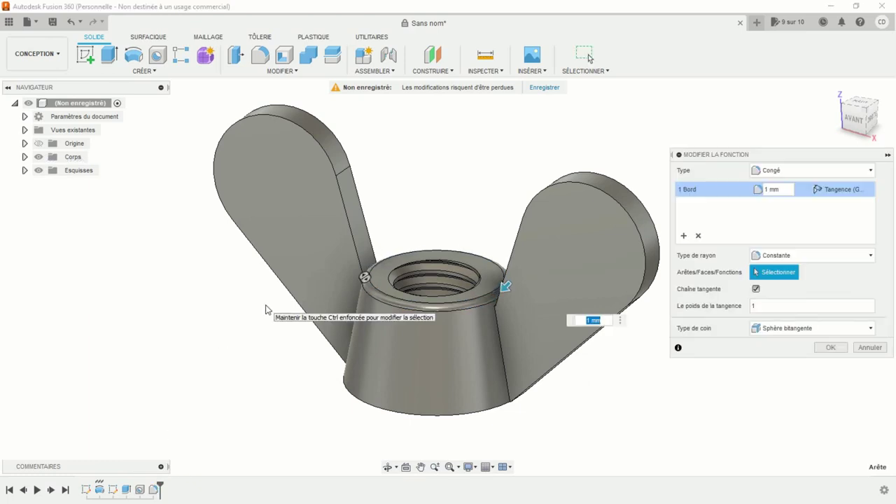
pyautogui.write('1')
pyautogui.press('Return')
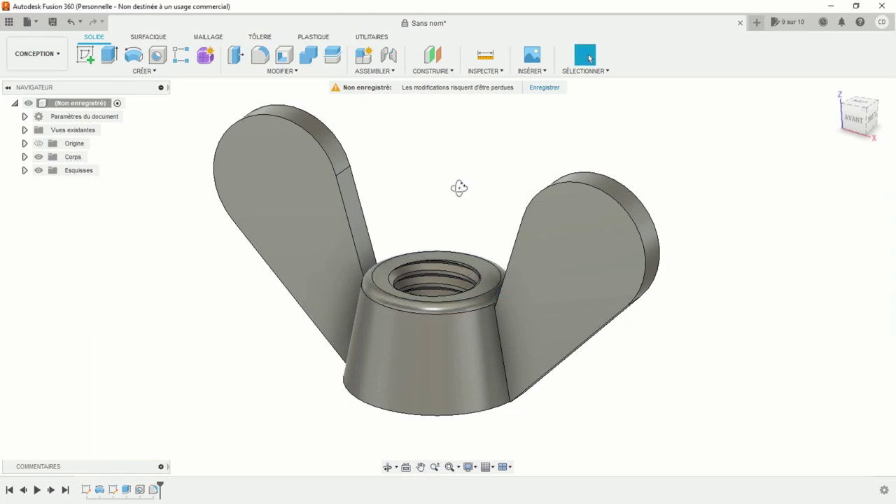
pyautogui.keyDown('shift'); pyautogui.moveTo(458, 188); pyautogui.dragTo(449, 178, button='middle'); pyautogui.keyUp('shift')
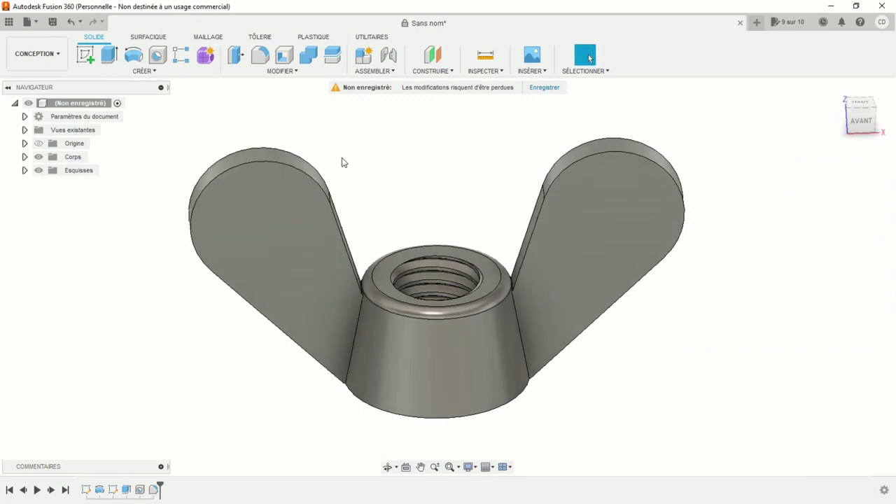
# Apply a 1 mm fillet to the four wing-to-hub edges and both wings' curved outer edges.
pyautogui.click(262, 59)
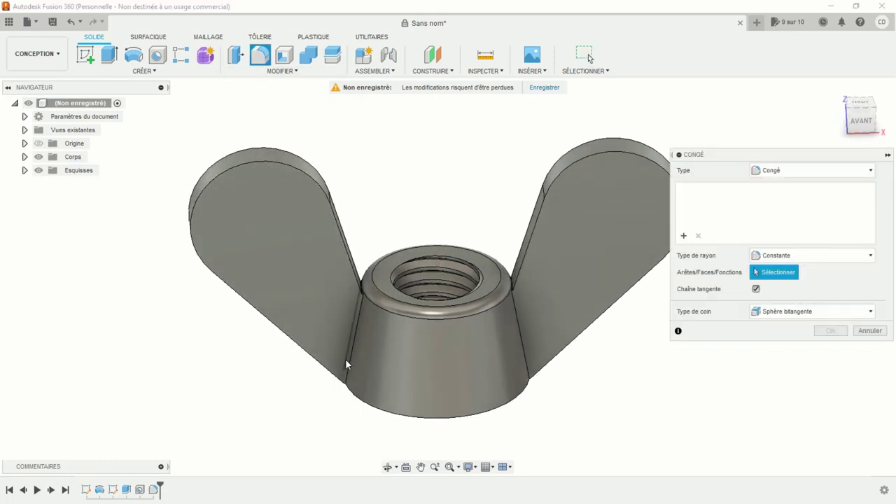
pyautogui.click(351, 359)
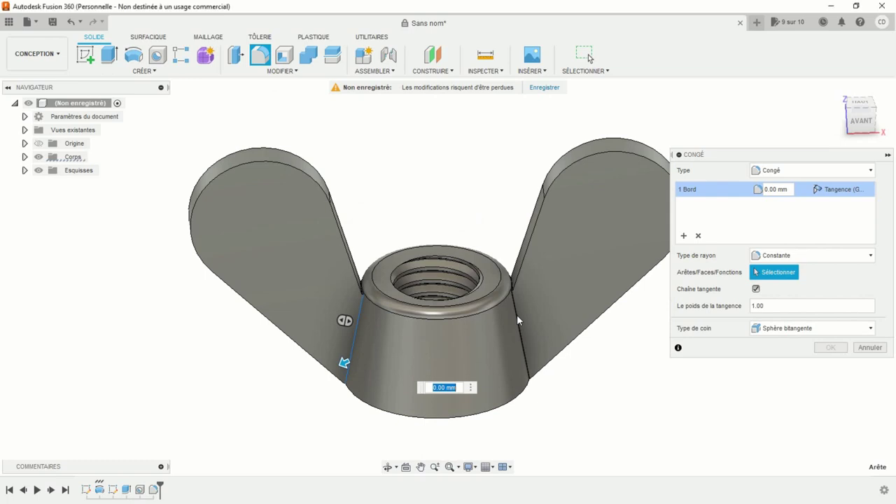
pyautogui.click(517, 315)
pyautogui.moveTo(351, 369)
pyautogui.keyDown('shift'); pyautogui.mouseDown(button='middle')
pyautogui.moveTo(500, 357)
pyautogui.moveTo(366, 329)
pyautogui.mouseUp(button='middle'); pyautogui.keyUp('shift')
pyautogui.click(500, 358)
pyautogui.click(366, 328)
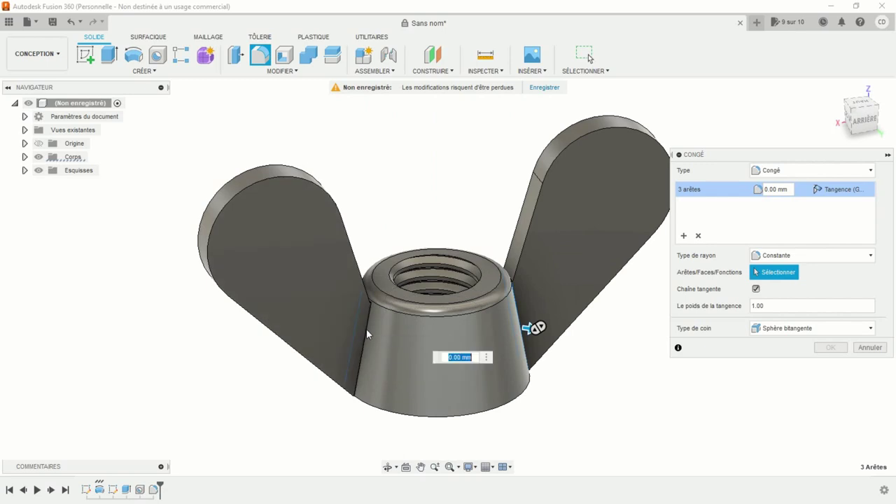
pyautogui.click(259, 175)
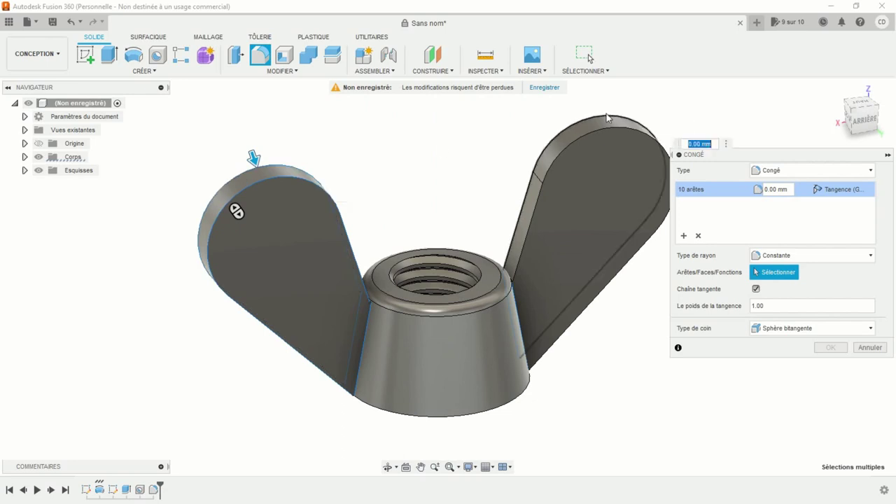
pyautogui.click(589, 134)
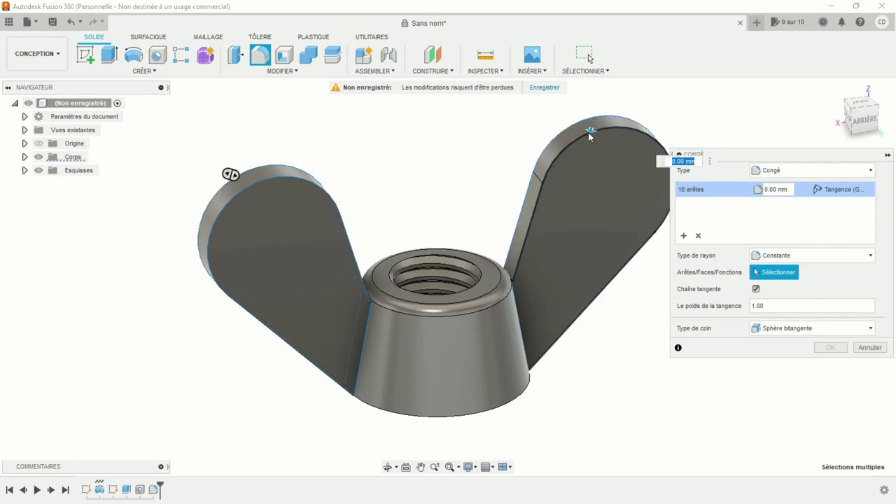
pyautogui.write('1')
pyautogui.press('Return')
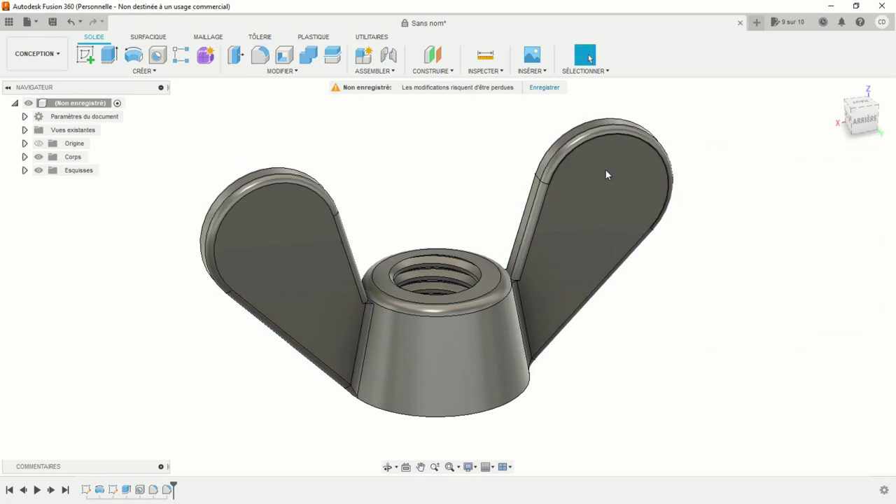
pyautogui.scroll(-3, 662, 345)
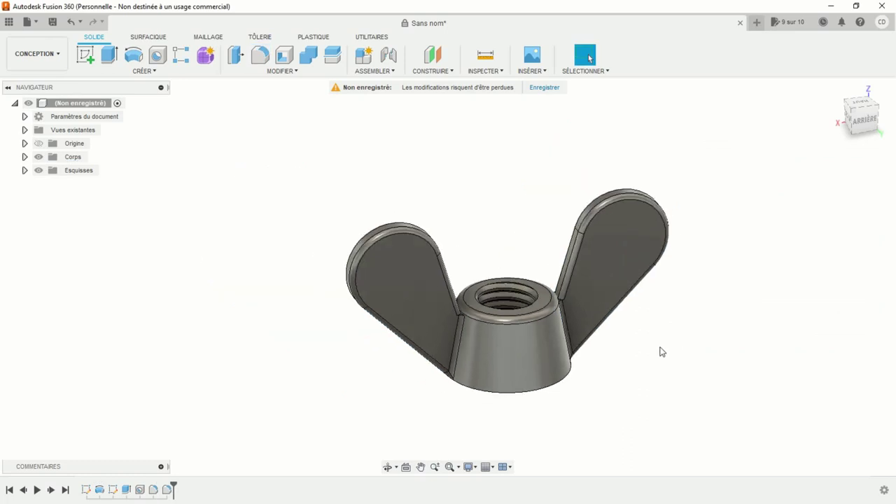
pyautogui.moveTo(662, 352)
pyautogui.keyDown('shift'); pyautogui.mouseDown(button='middle')
pyautogui.moveTo(566, 278)
pyautogui.moveTo(621, 360)
pyautogui.moveTo(540, 363)
pyautogui.moveTo(466, 385)
pyautogui.moveTo(369, 356)
pyautogui.moveTo(365, 200)
pyautogui.moveTo(376, 354)
pyautogui.mouseUp(button='middle'); pyautogui.keyUp('shift')
pyautogui.moveTo(481, 381)
pyautogui.keyDown('shift'); pyautogui.mouseDown(button='middle')
pyautogui.moveTo(495, 391)
pyautogui.moveTo(444, 397)
pyautogui.moveTo(456, 394)
pyautogui.moveTo(460, 363)
pyautogui.moveTo(528, 375)
pyautogui.moveTo(598, 358)
pyautogui.moveTo(636, 370)
pyautogui.moveTo(670, 350)
pyautogui.mouseUp(button='middle'); pyautogui.keyUp('shift')
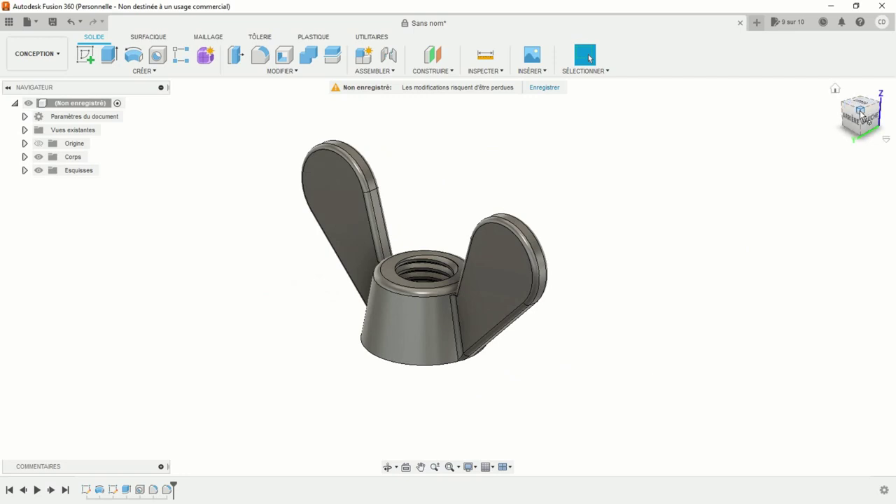